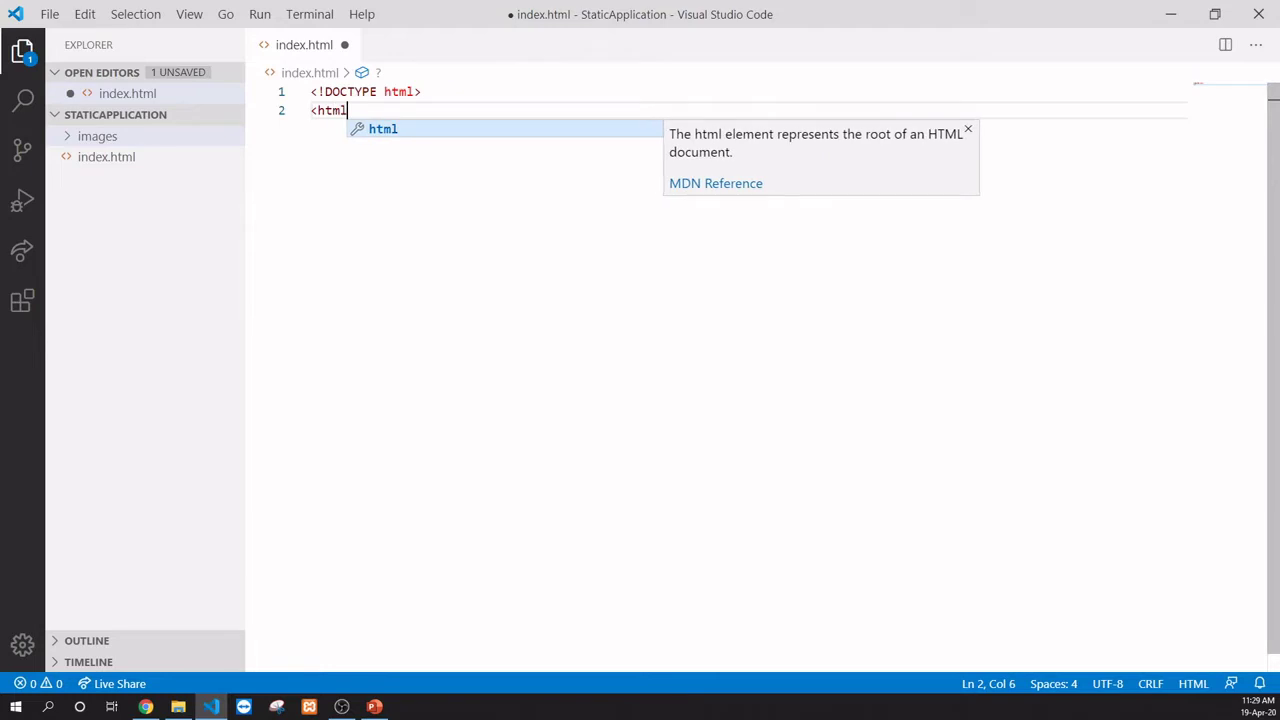
# Step: Add a head section inside html with the title 'Sample Application'
pyautogui.press('Return')
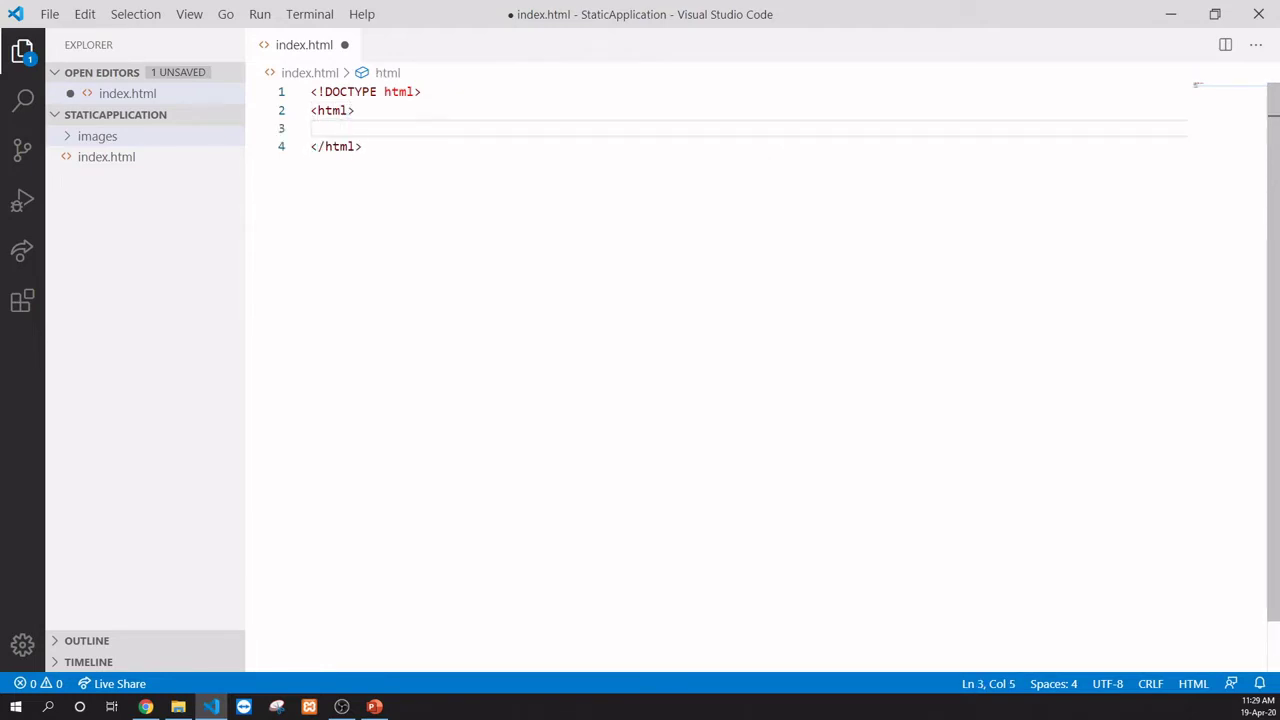
pyautogui.write('<')
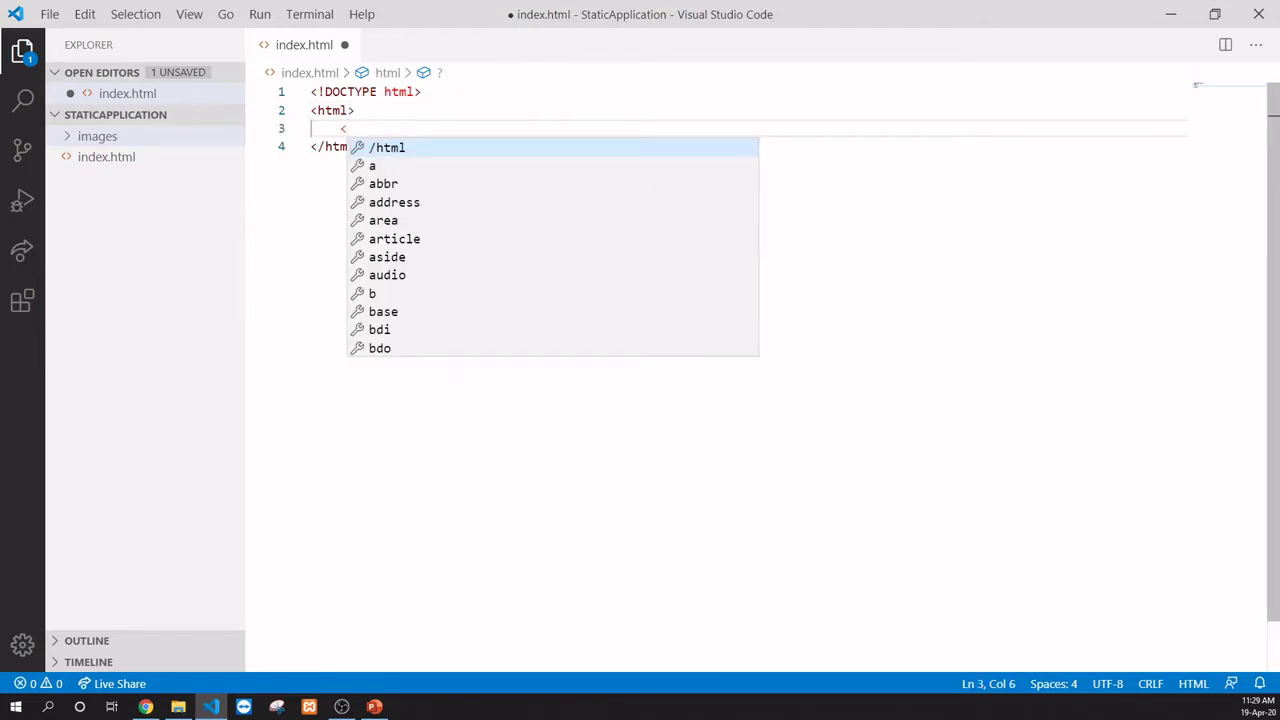
pyautogui.write('head></head>')
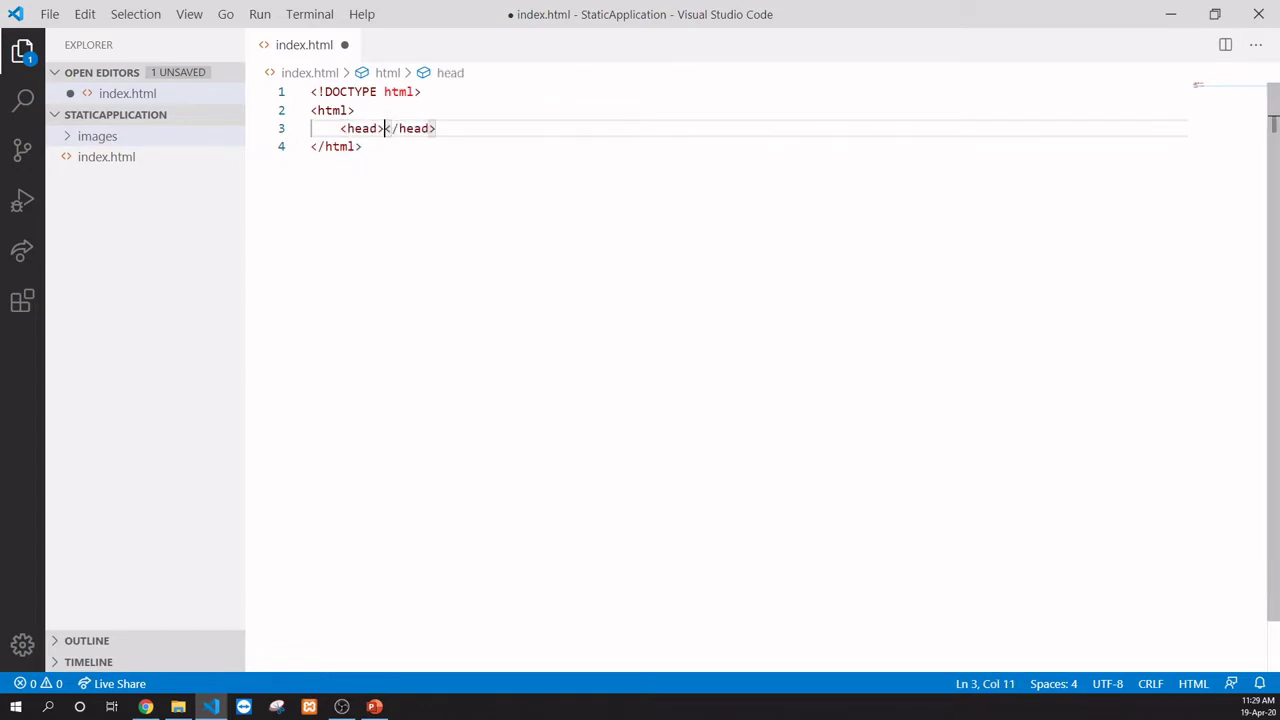
pyautogui.press('Return')
pyautogui.write('<ti')
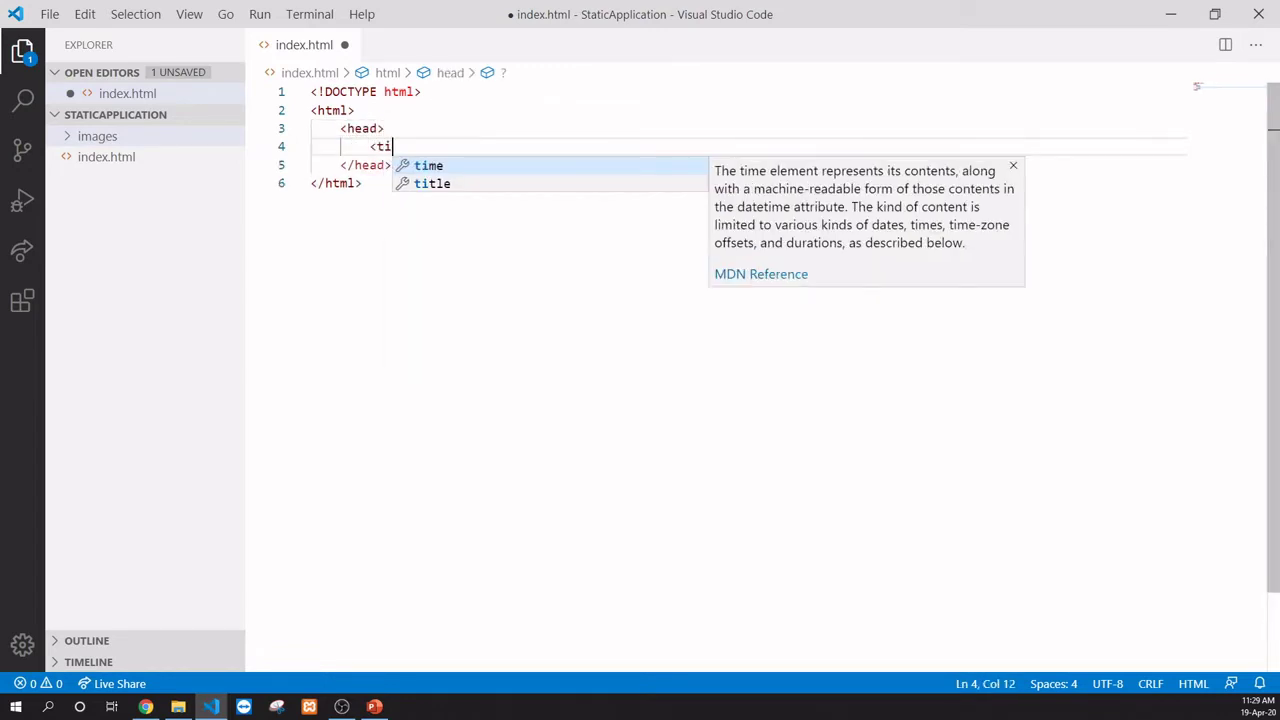
pyautogui.write('tle></title>')
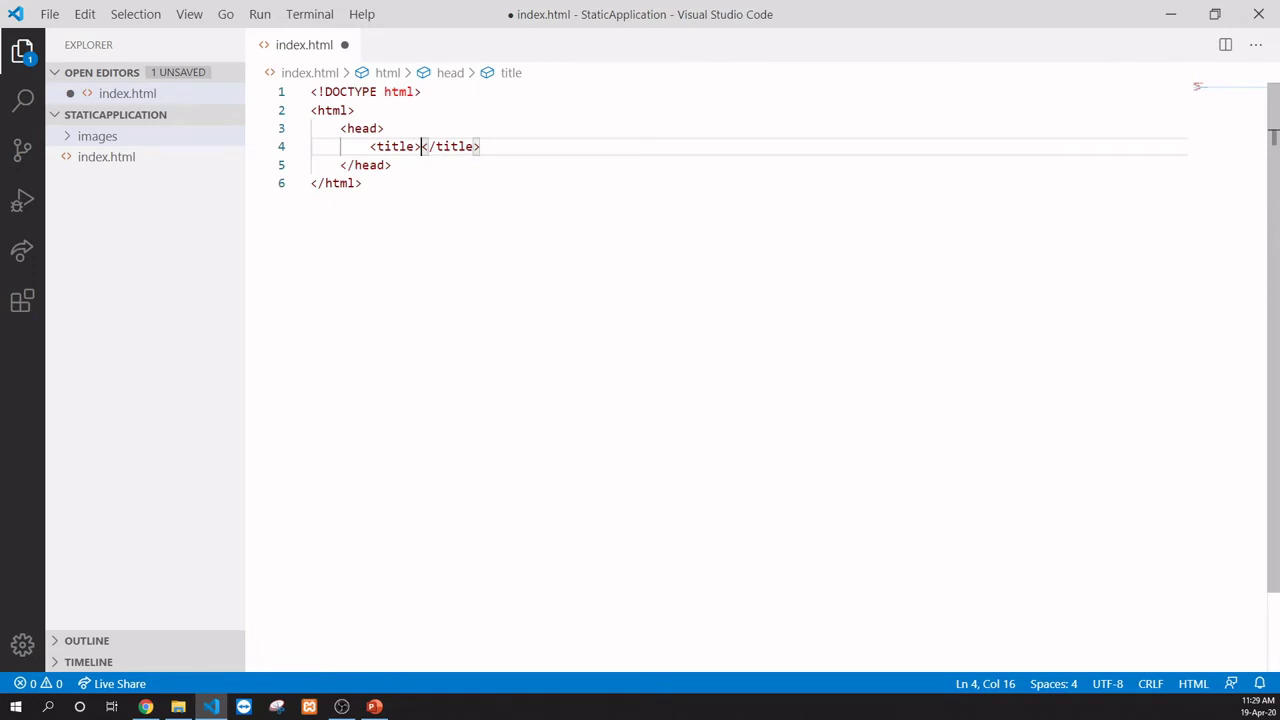
pyautogui.write('Sample App')
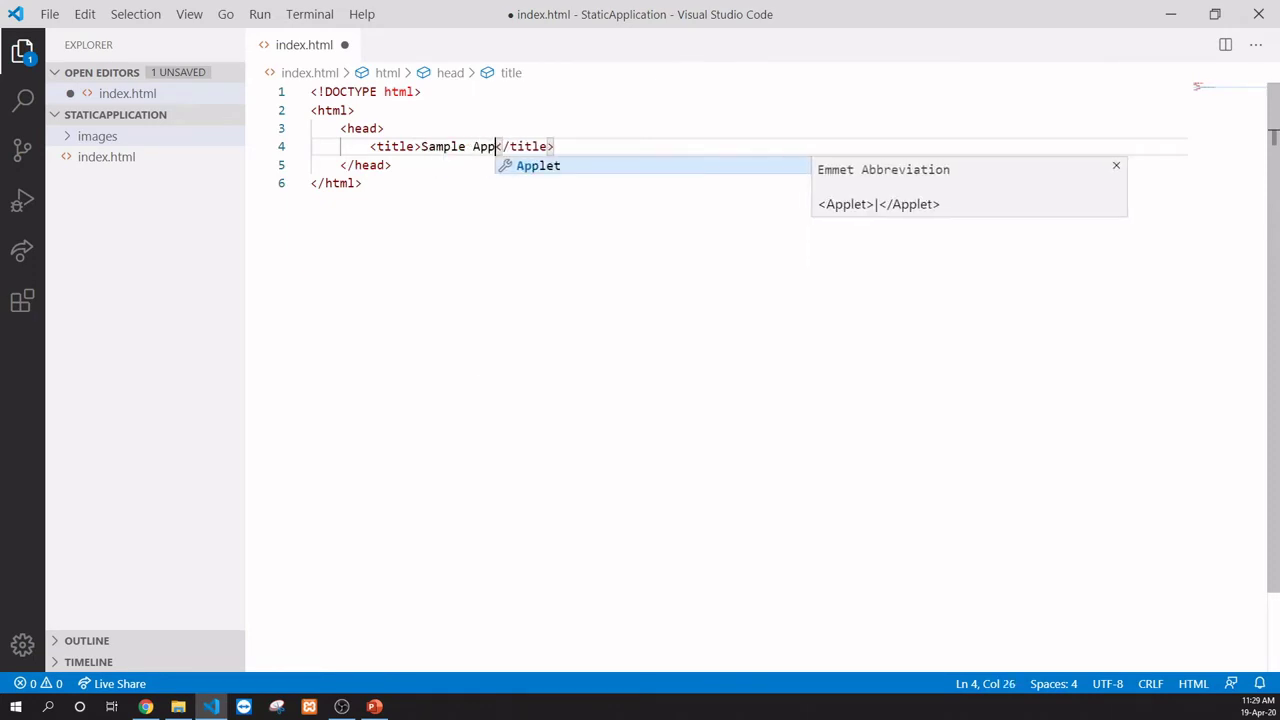
pyautogui.write('lication')
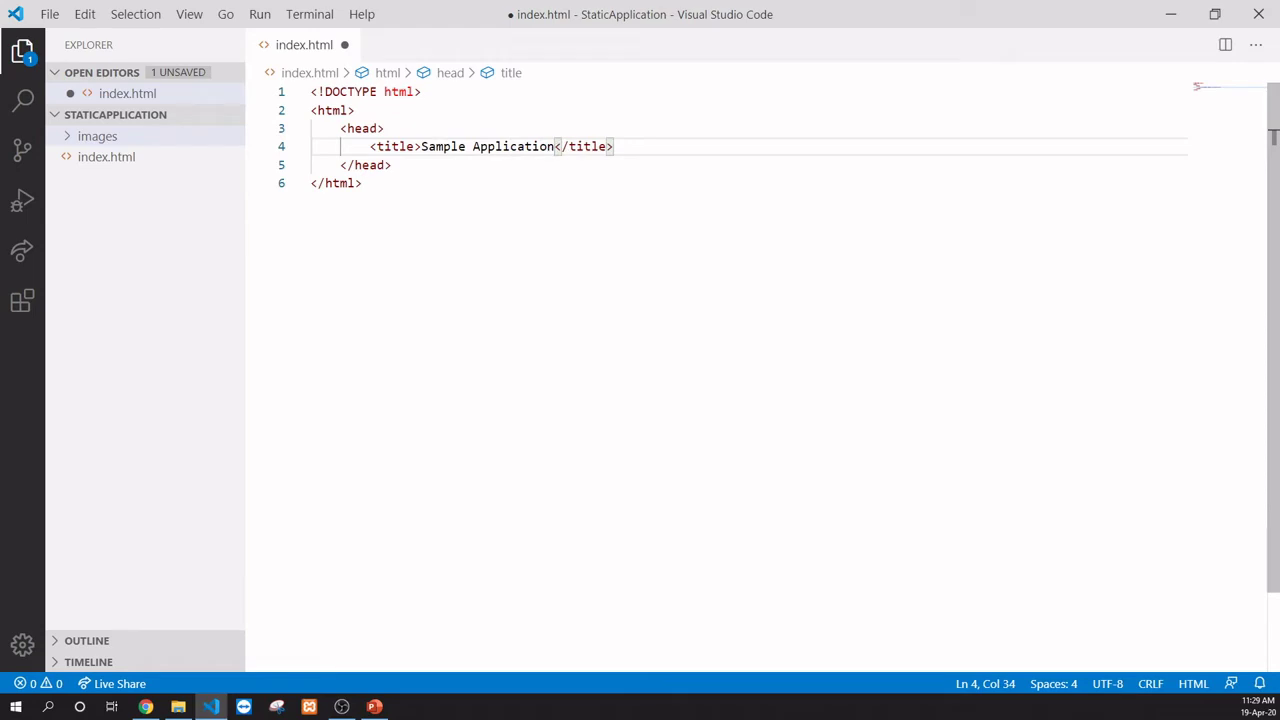
pyautogui.press('Down')
# Step: Add a body containing an h1 reading 'Trainer Name:' followed by the trainer's name
pyautogui.press('Return')
pyautogui.press('Return')
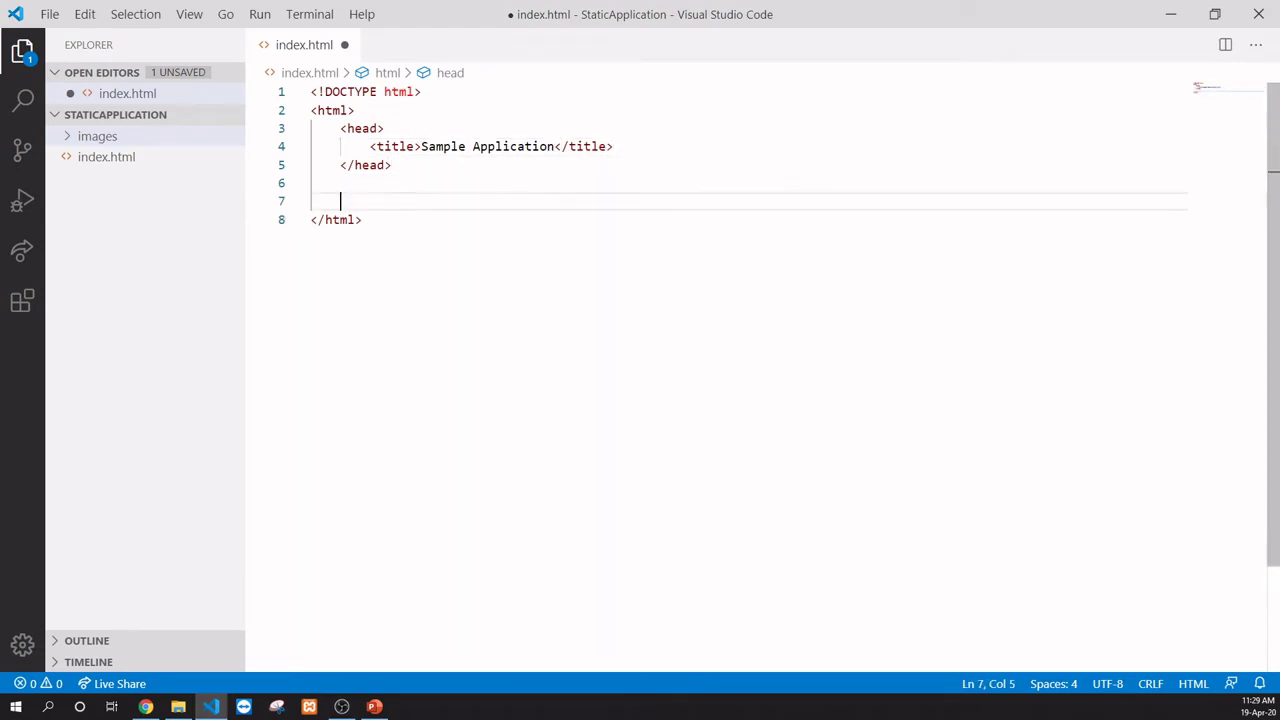
pyautogui.write('<body></body>')
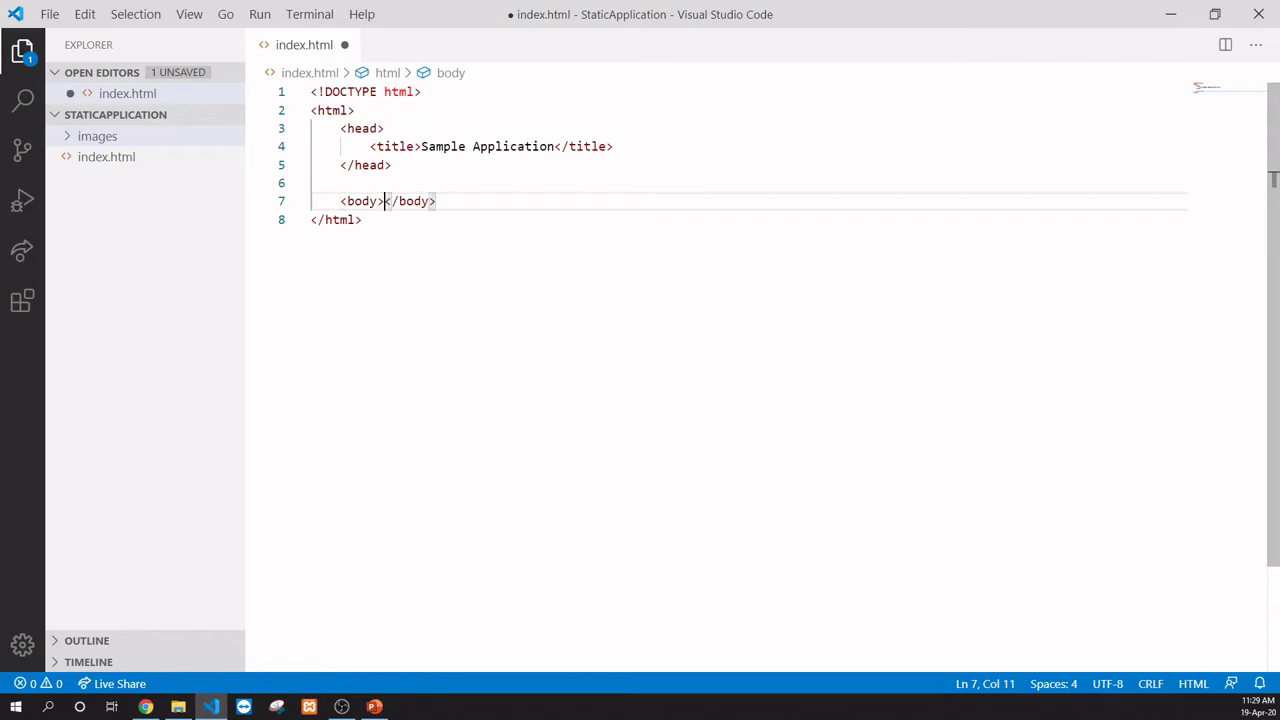
pyautogui.press('Return')
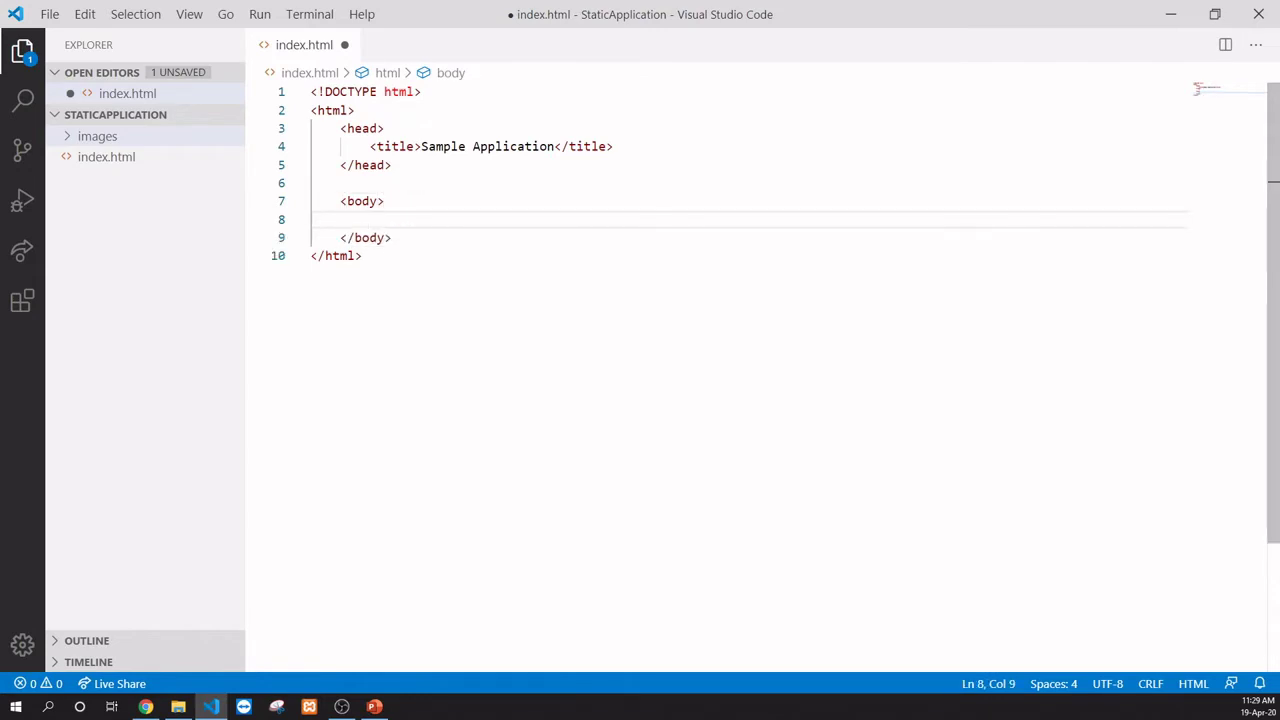
pyautogui.write('<h1>')
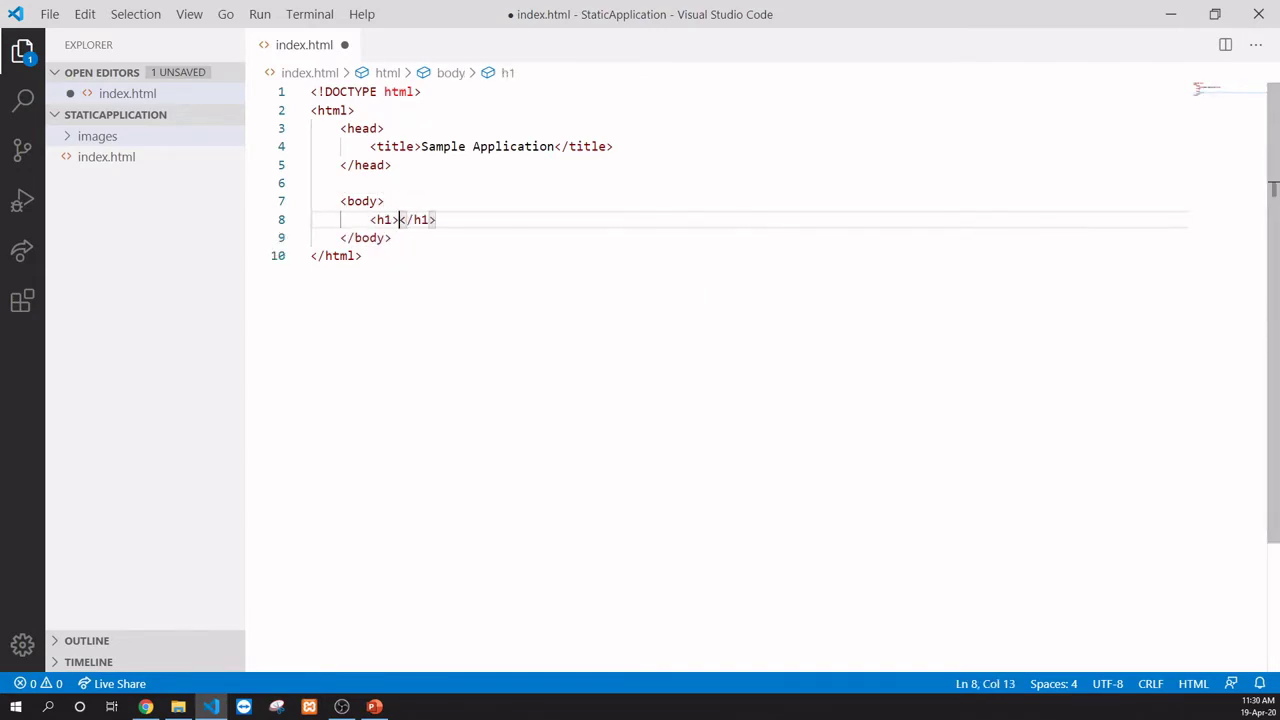
pyautogui.write('Trainer Na')
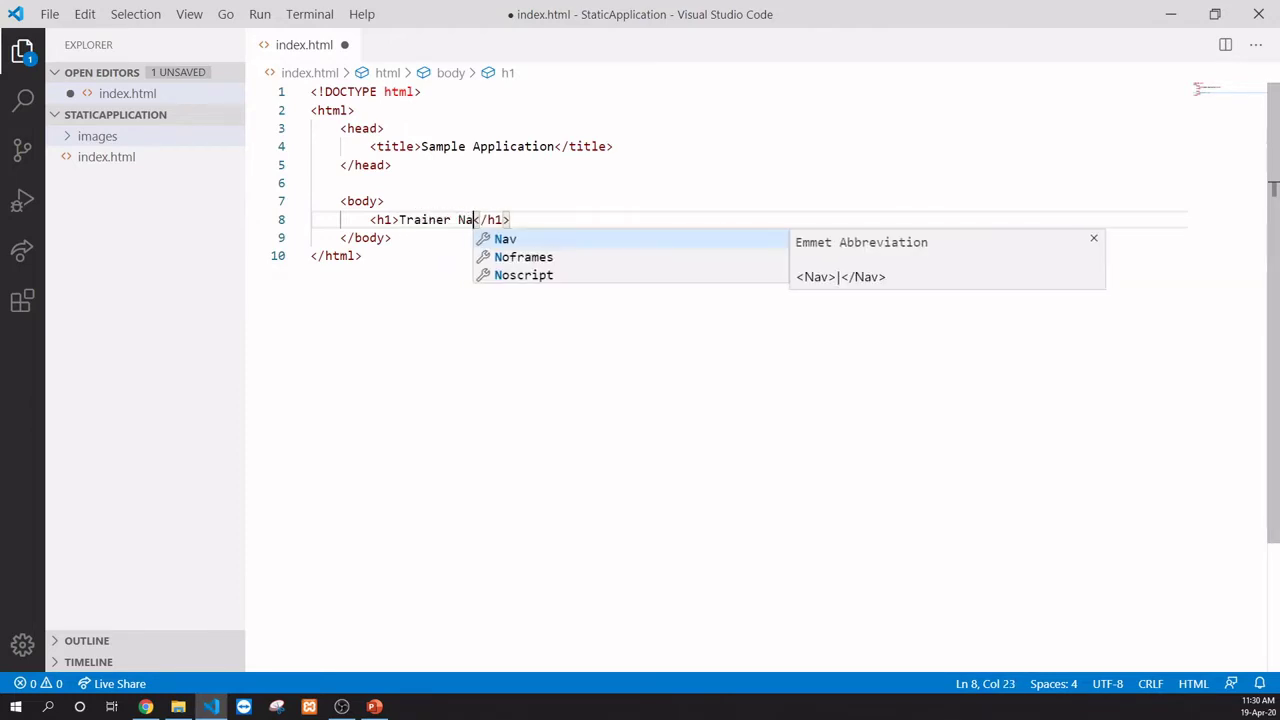
pyautogui.write('me')
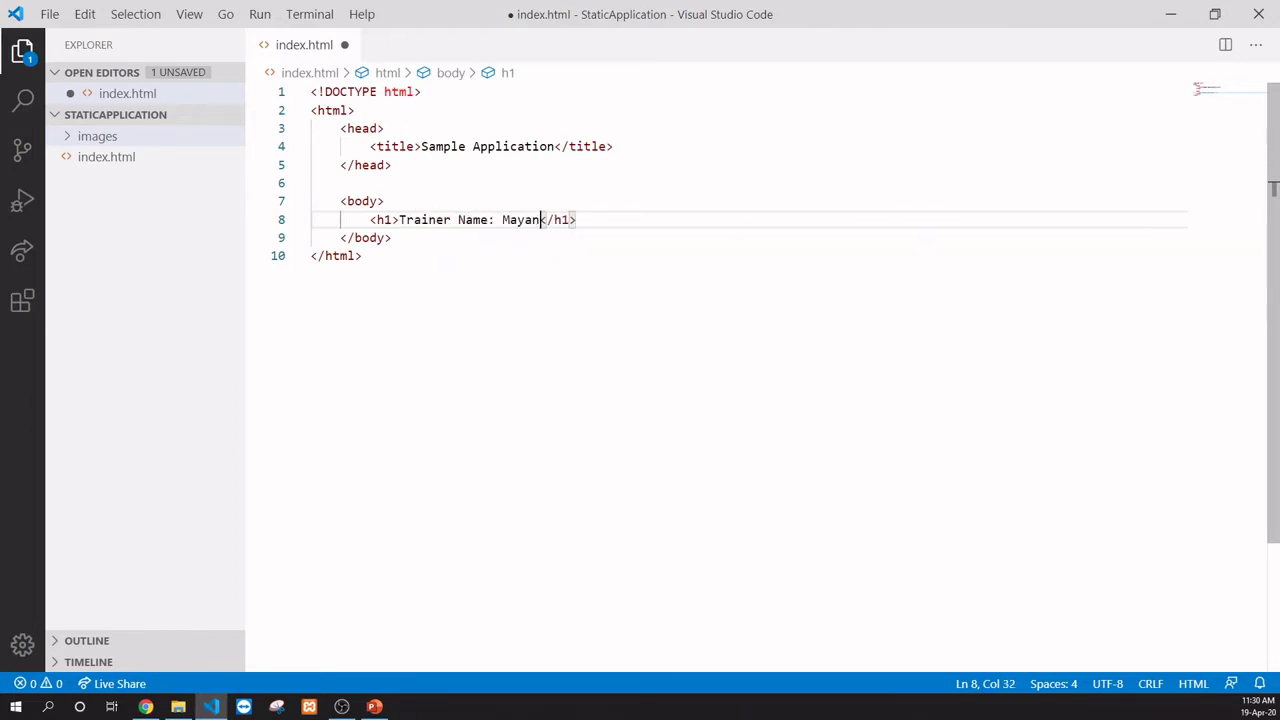
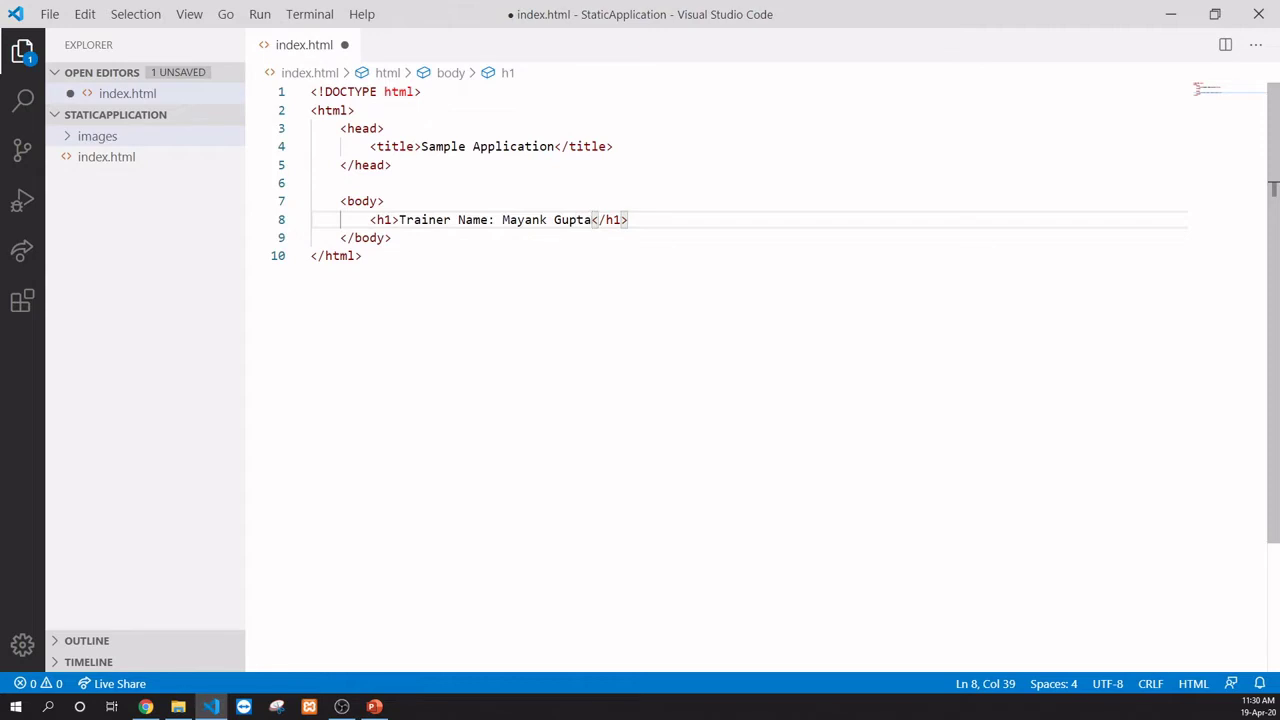
pyautogui.press('Right')
pyautogui.press('Right')
pyautogui.press('Right')
pyautogui.press('Right')
pyautogui.press('Right')
pyautogui.press('Return')
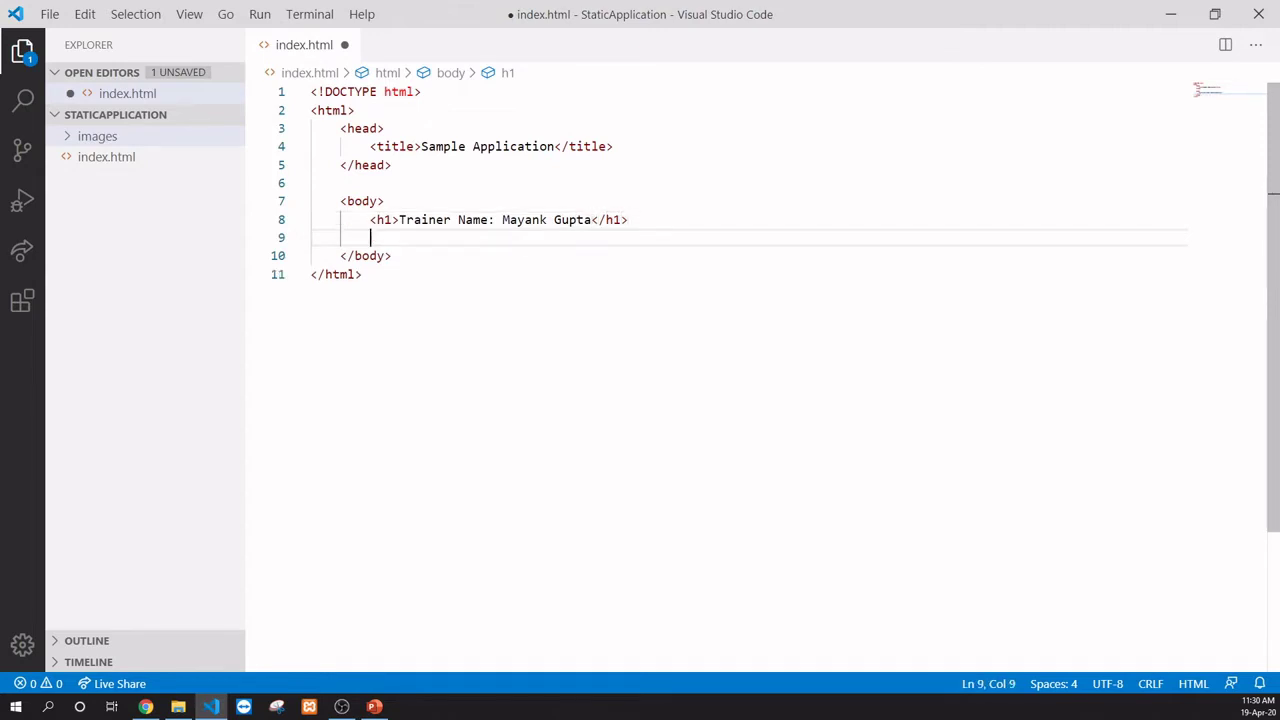
# Step: Add an h2 'Technology: HTML5' and an h3 'Email Id:' with the trainer's e-mail address
pyautogui.write('<h')
pyautogui.write('2>')
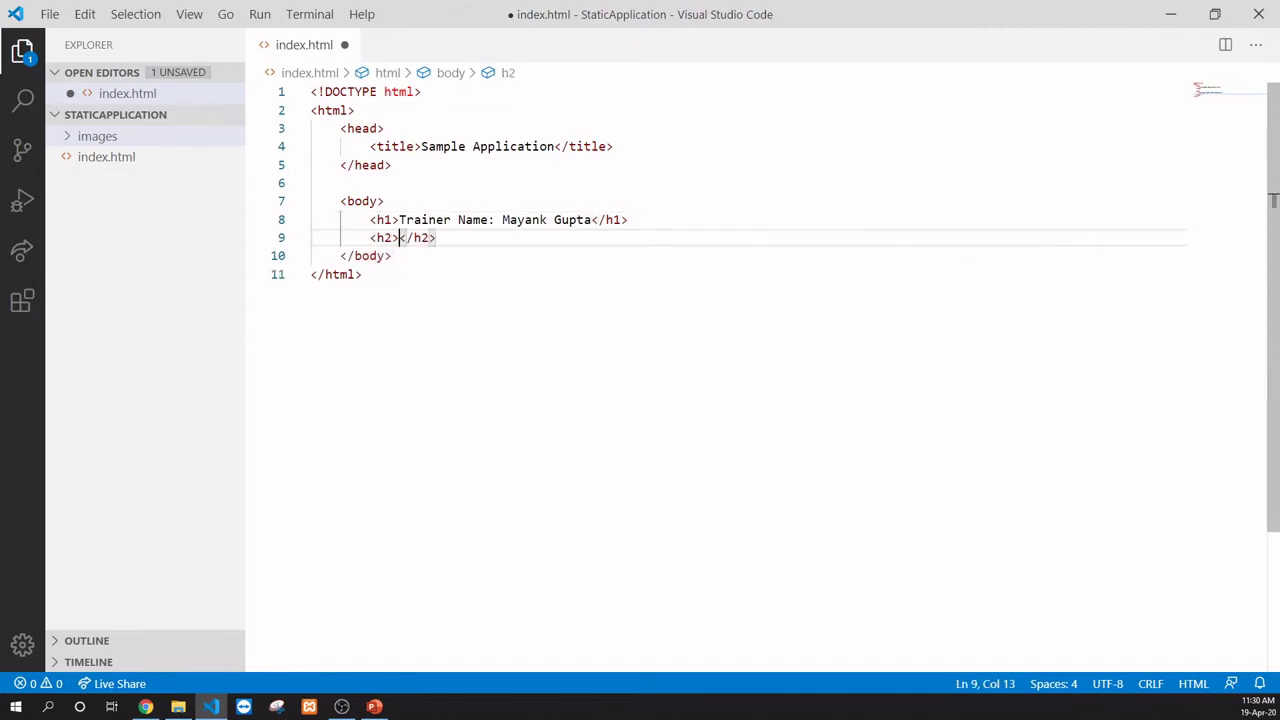
pyautogui.write('Technolog')
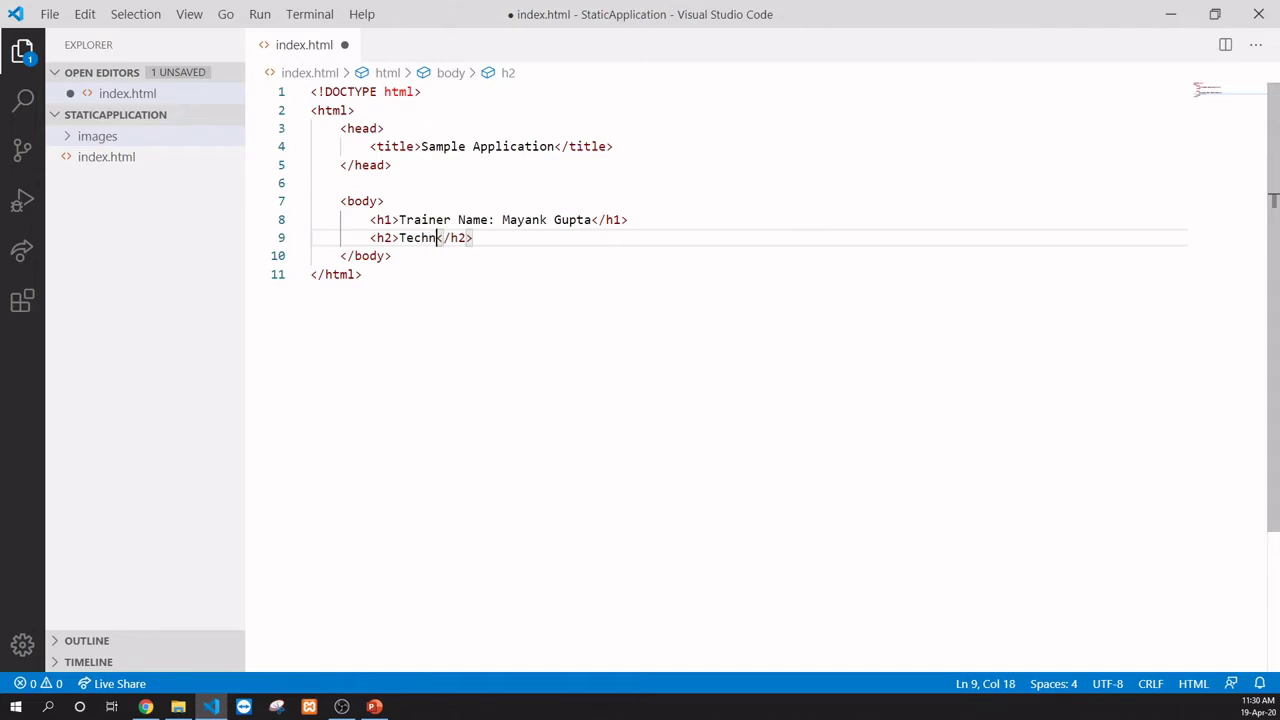
pyautogui.write('y: HT')
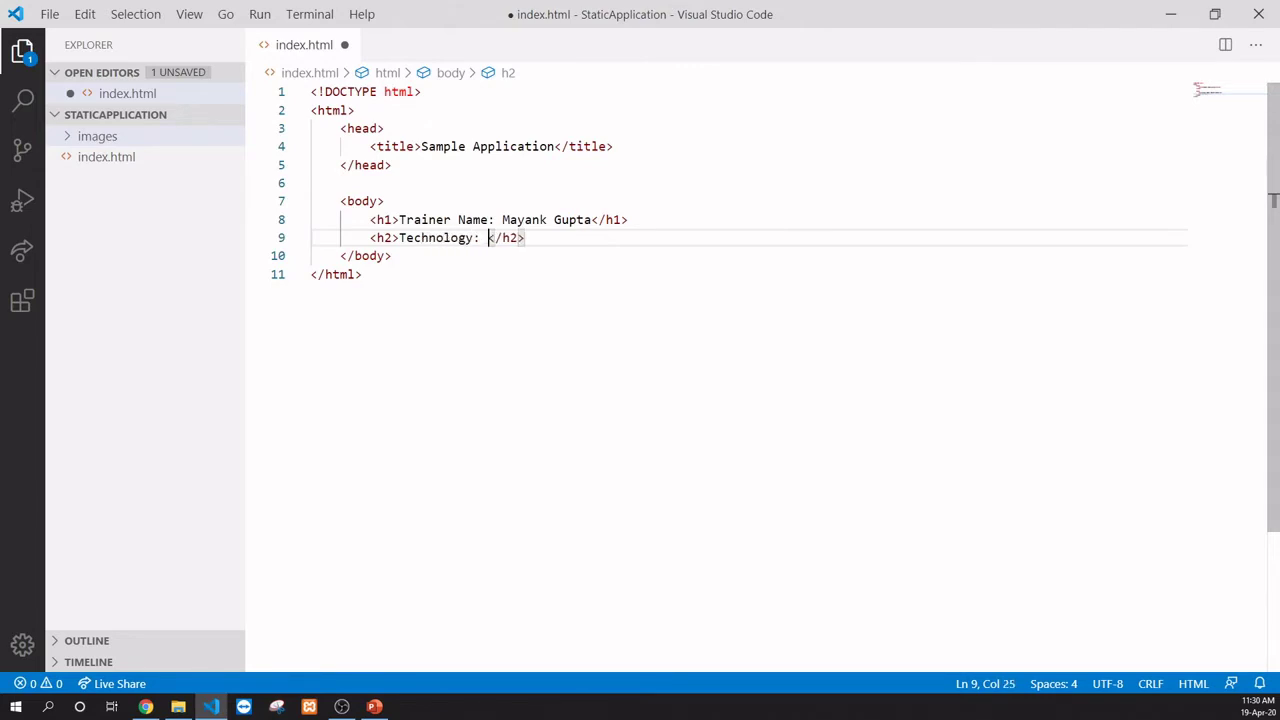
pyautogui.write('ML5')
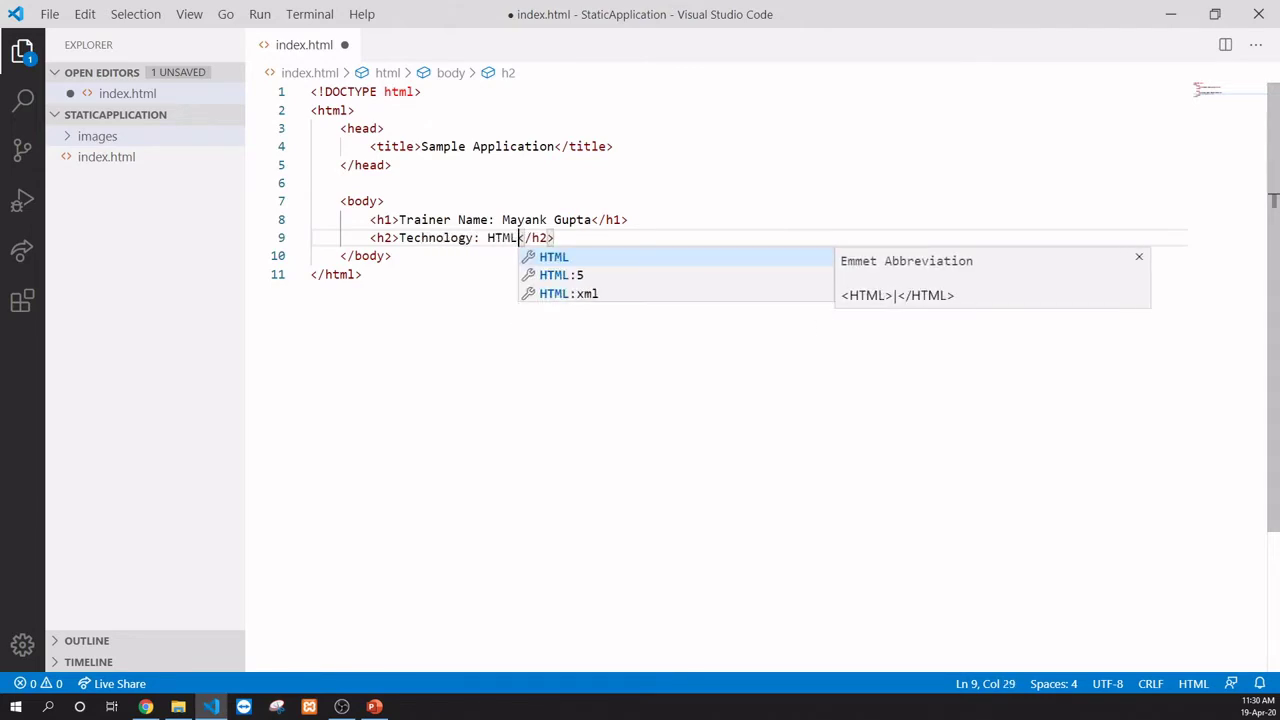
pyautogui.press('Down')
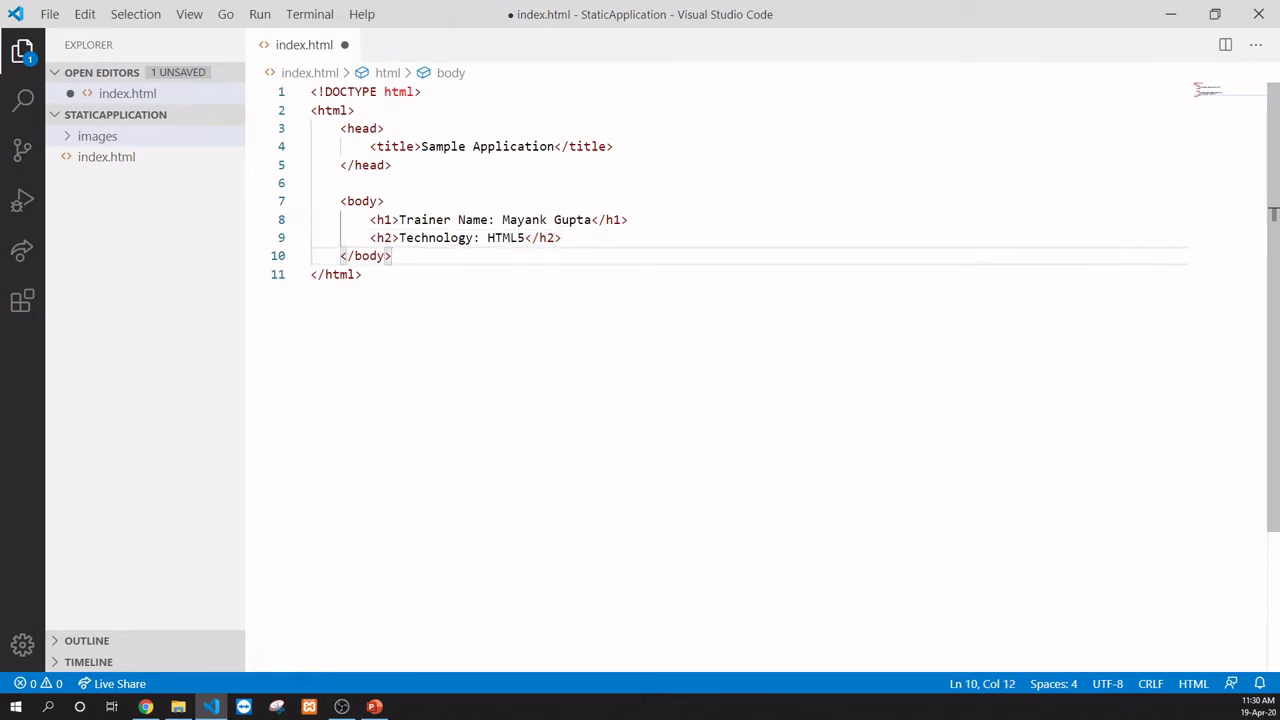
pyautogui.press('Up')
pyautogui.press('Return')
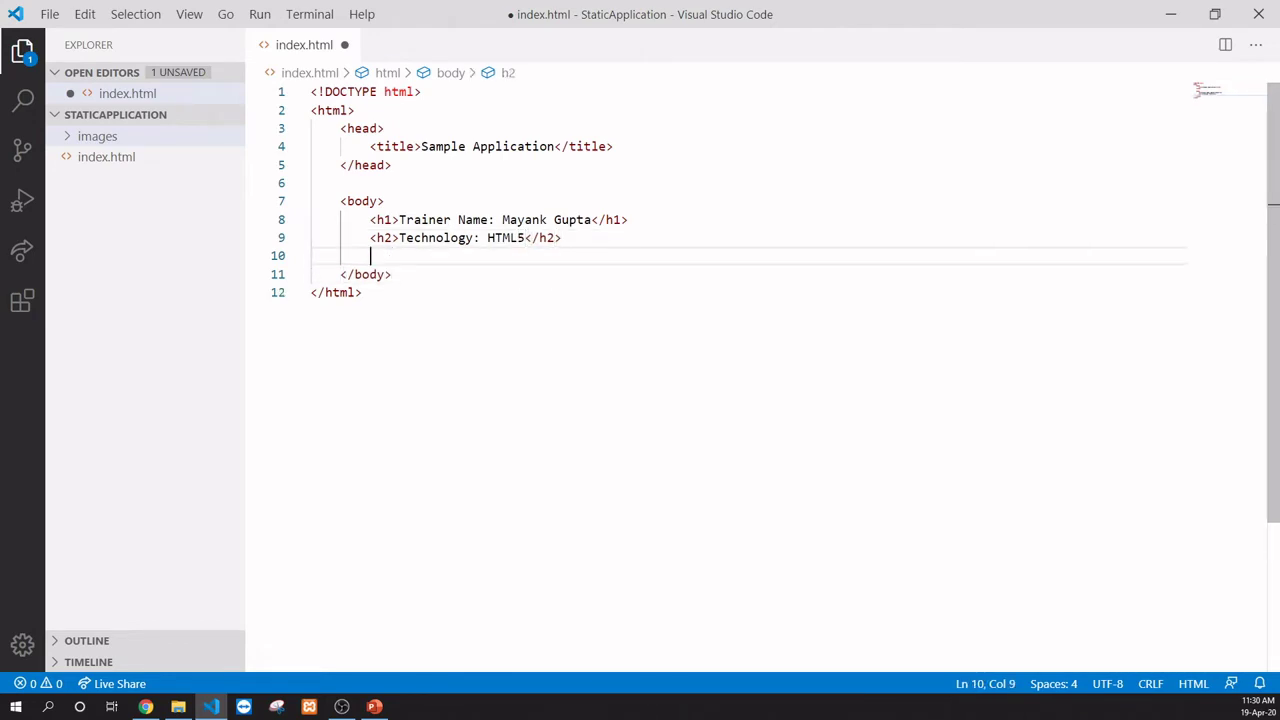
pyautogui.write('<')
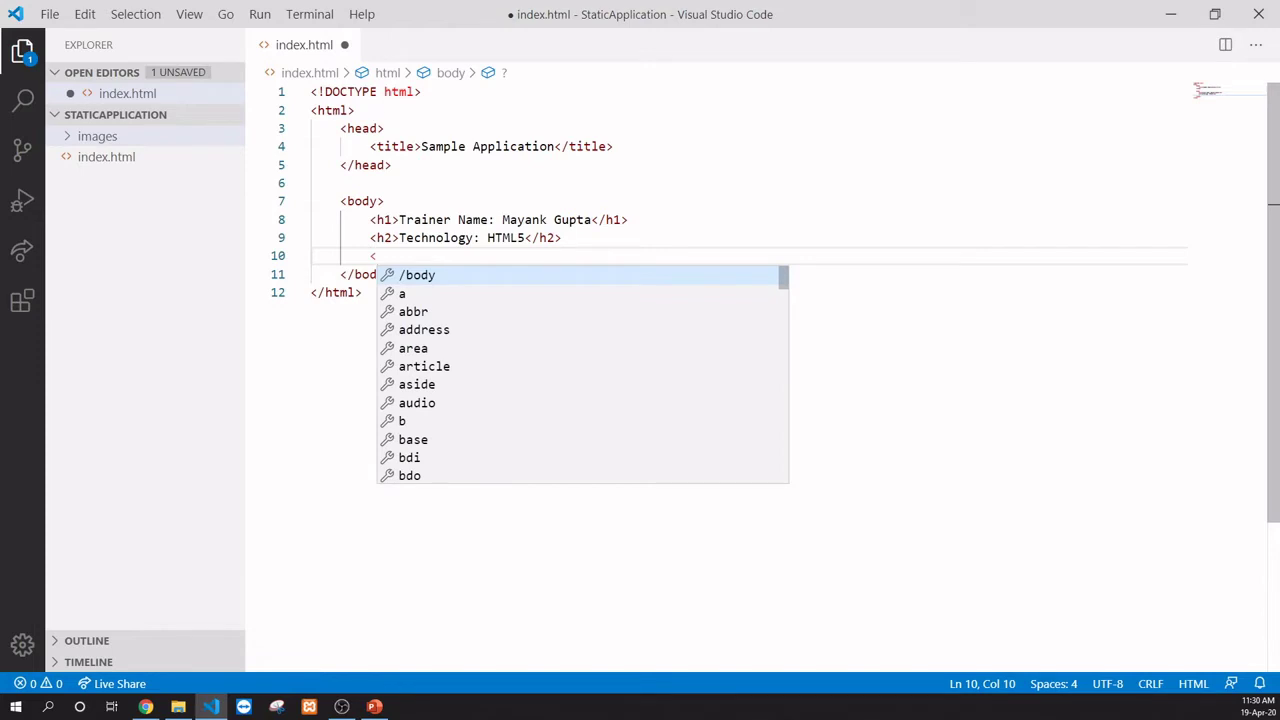
pyautogui.write('h3>')
pyautogui.write('Email I')
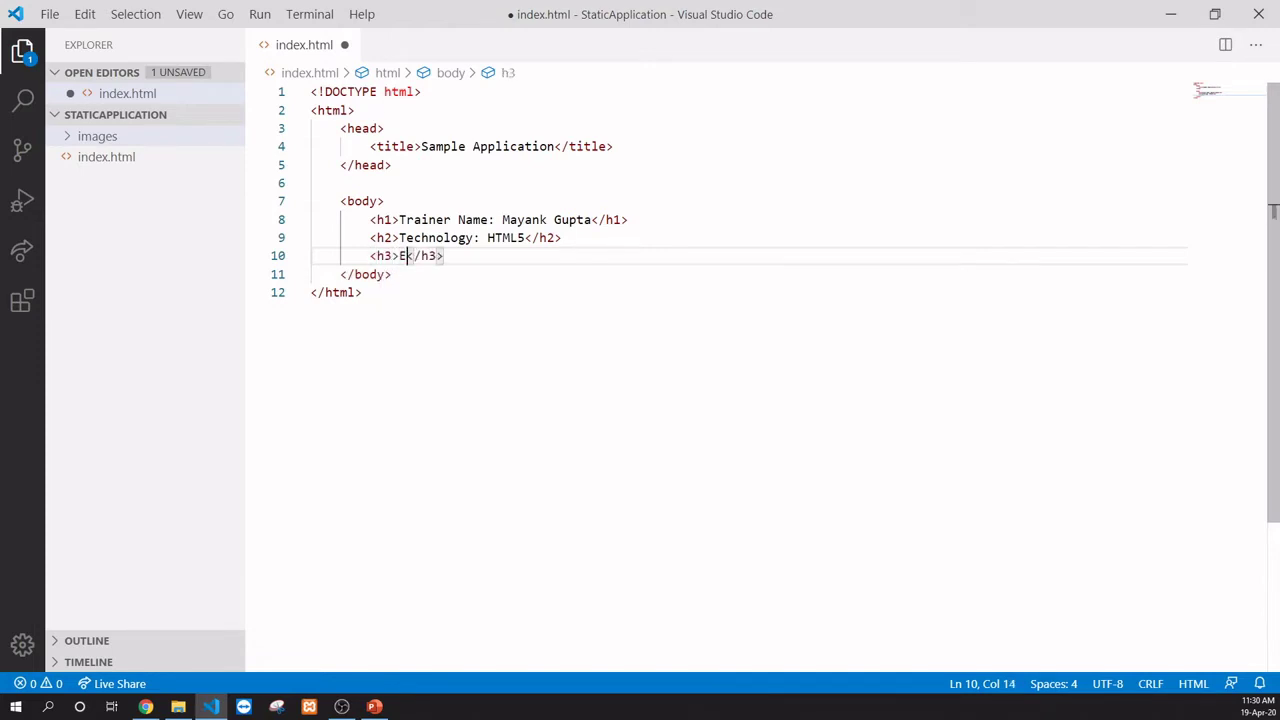
pyautogui.write('d: ')
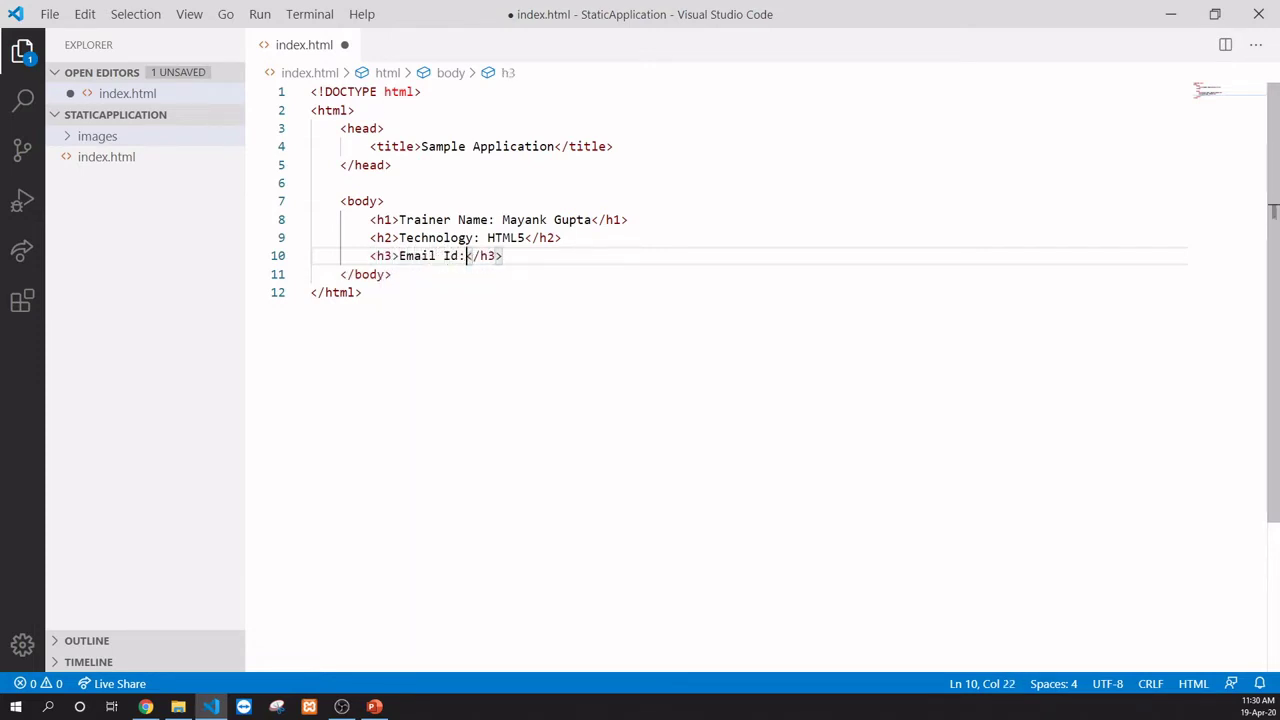
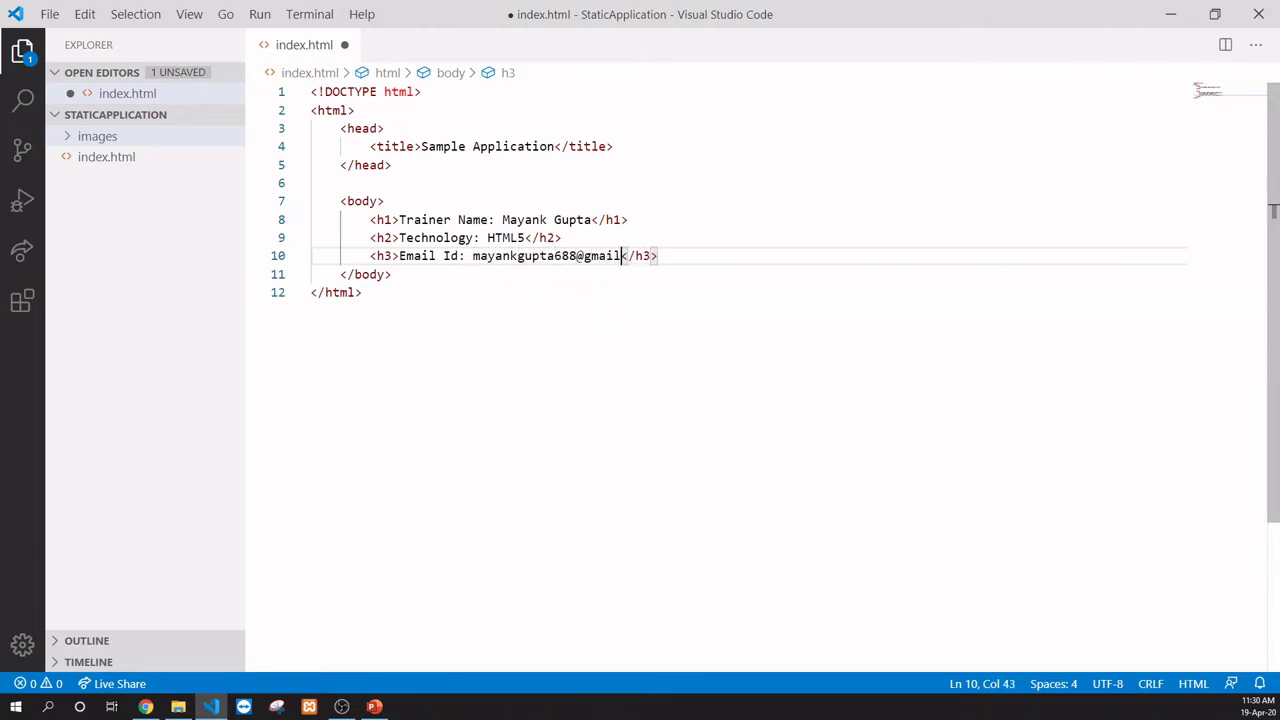
pyautogui.click(362, 292)
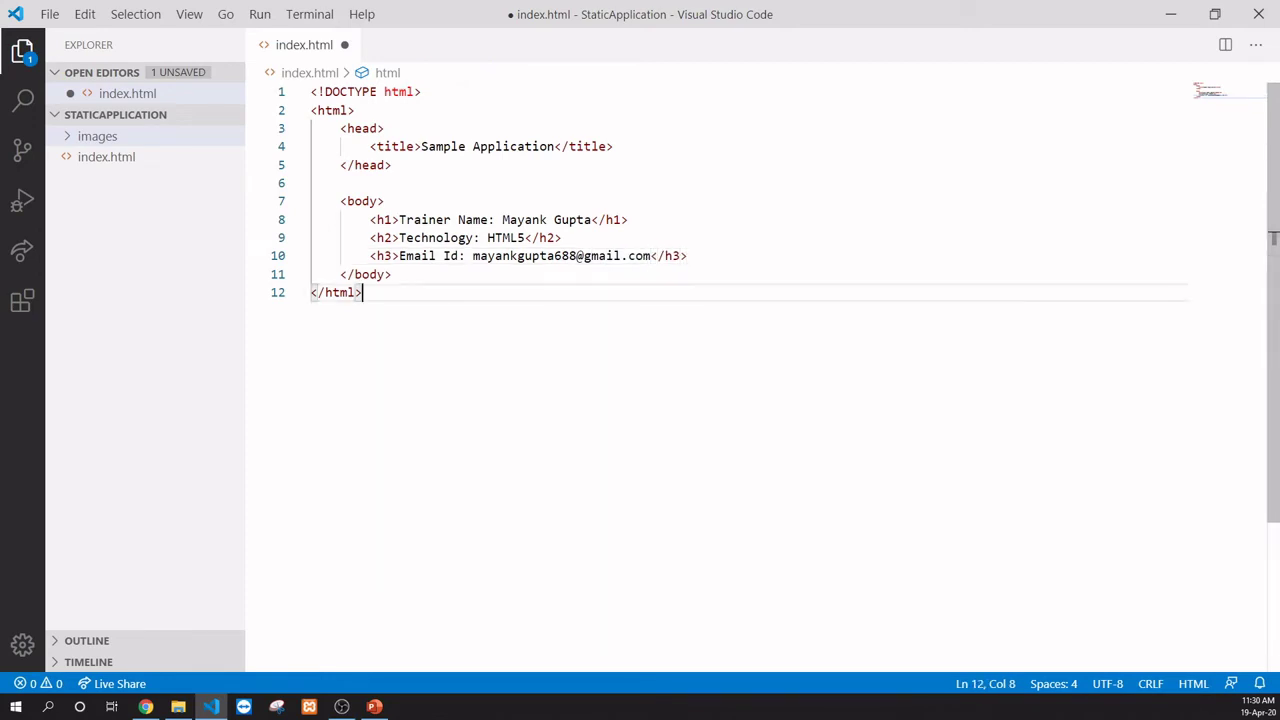
# Step: Save index.html, reveal it in File Explorer, and preview it in Chrome
pyautogui.hotkey('ctrl', 's')
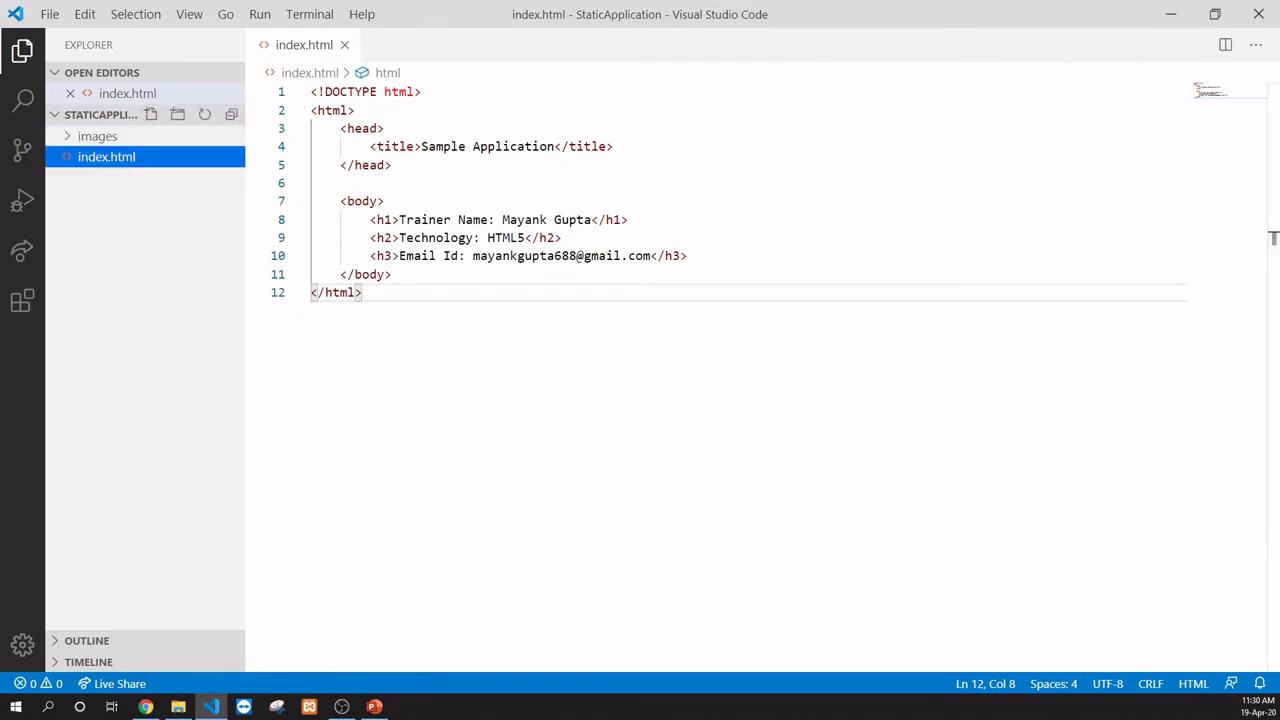
pyautogui.rightClick(132, 164)
pyautogui.click(217, 203)
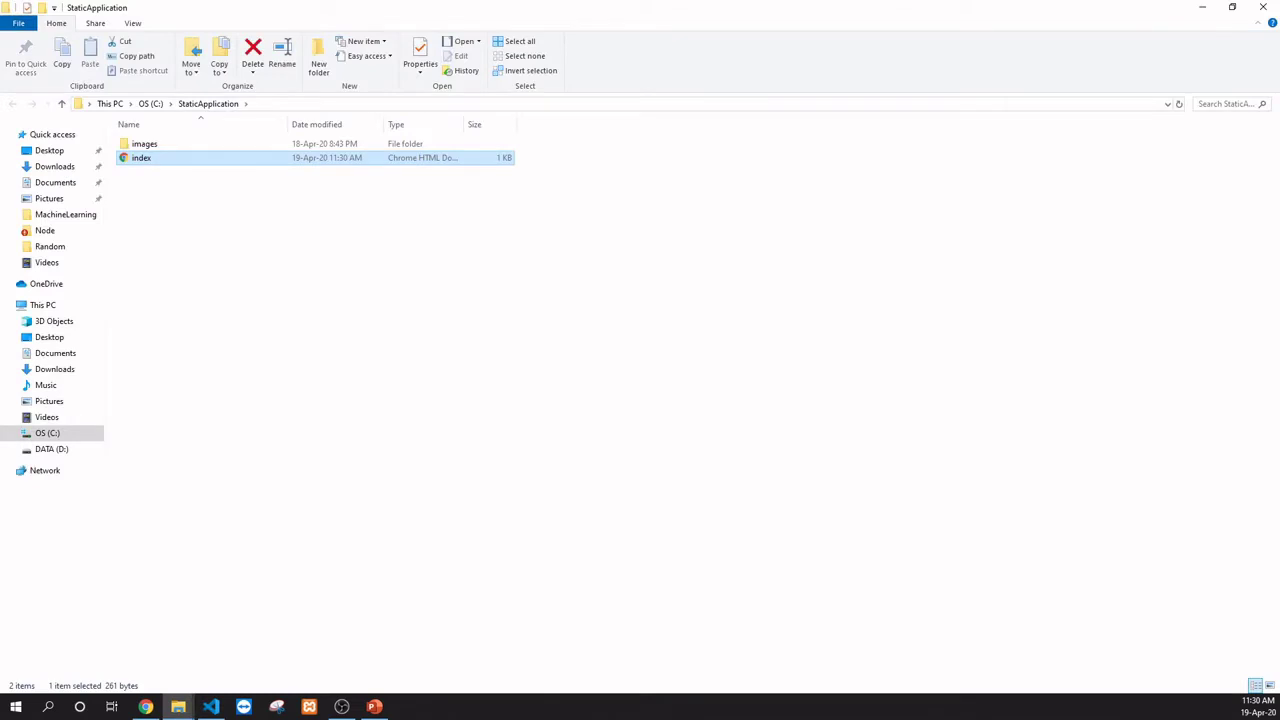
pyautogui.press('Return')
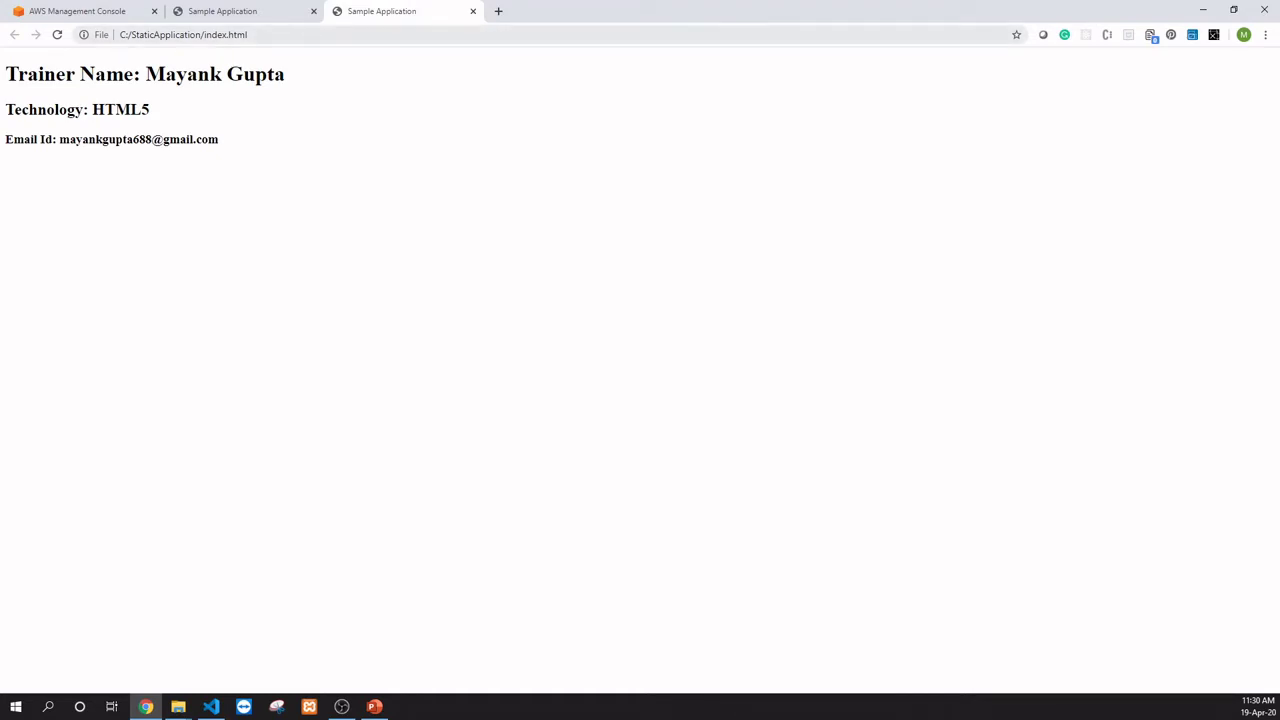
pyautogui.hotkey('alt', 'Tab')
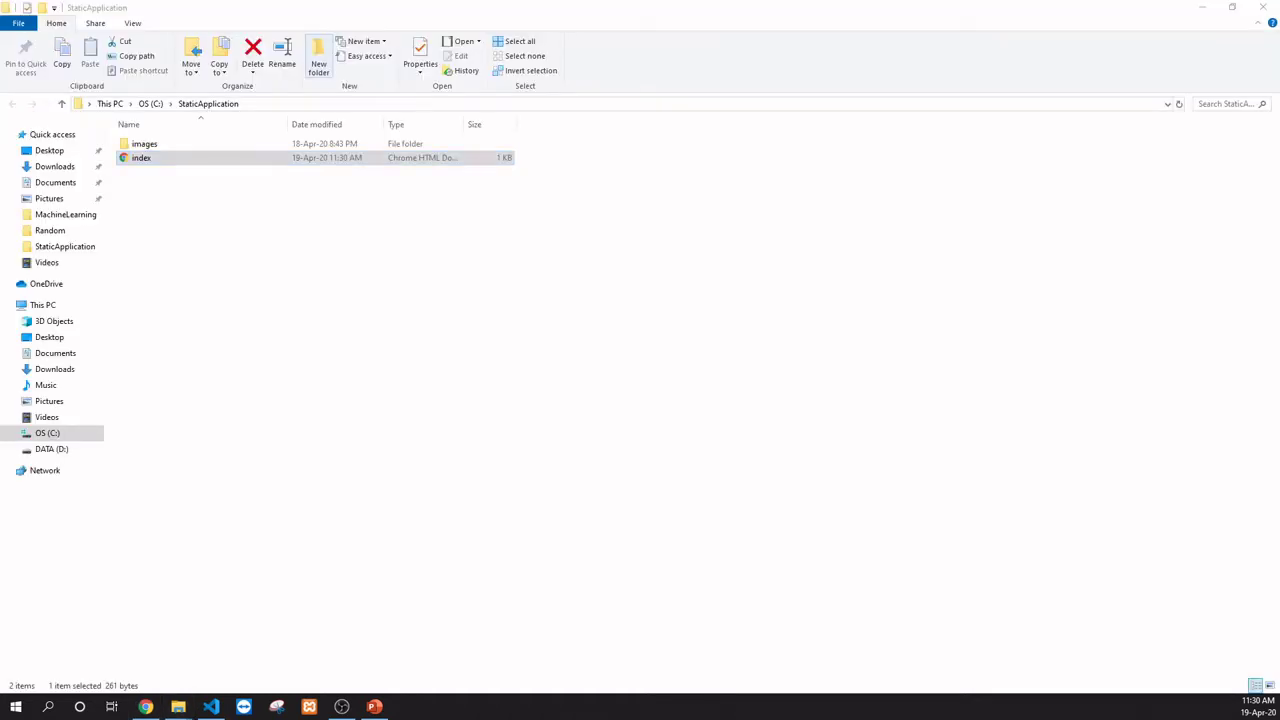
pyautogui.hotkey('alt', 'Tab')
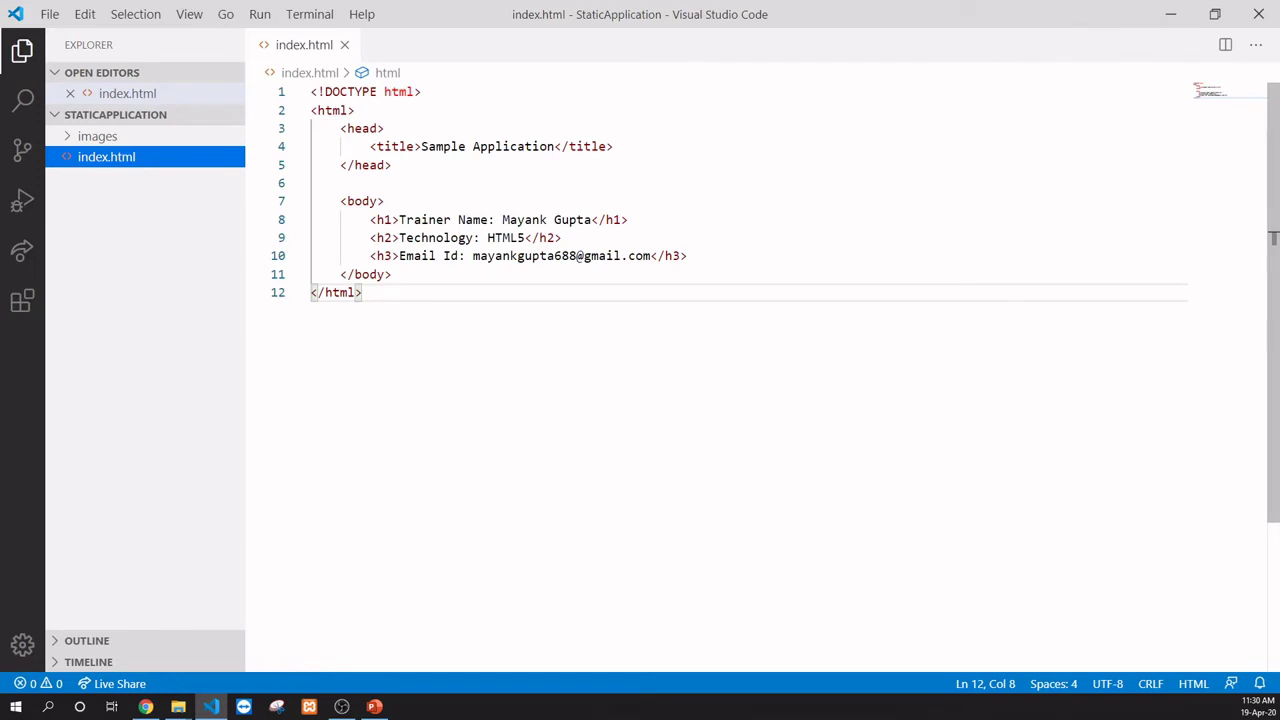
# Step: Insert <img src="./images/trainerImage.png" /> right after the body tag and save index.html
pyautogui.click(450, 219)
pyautogui.press('Up')
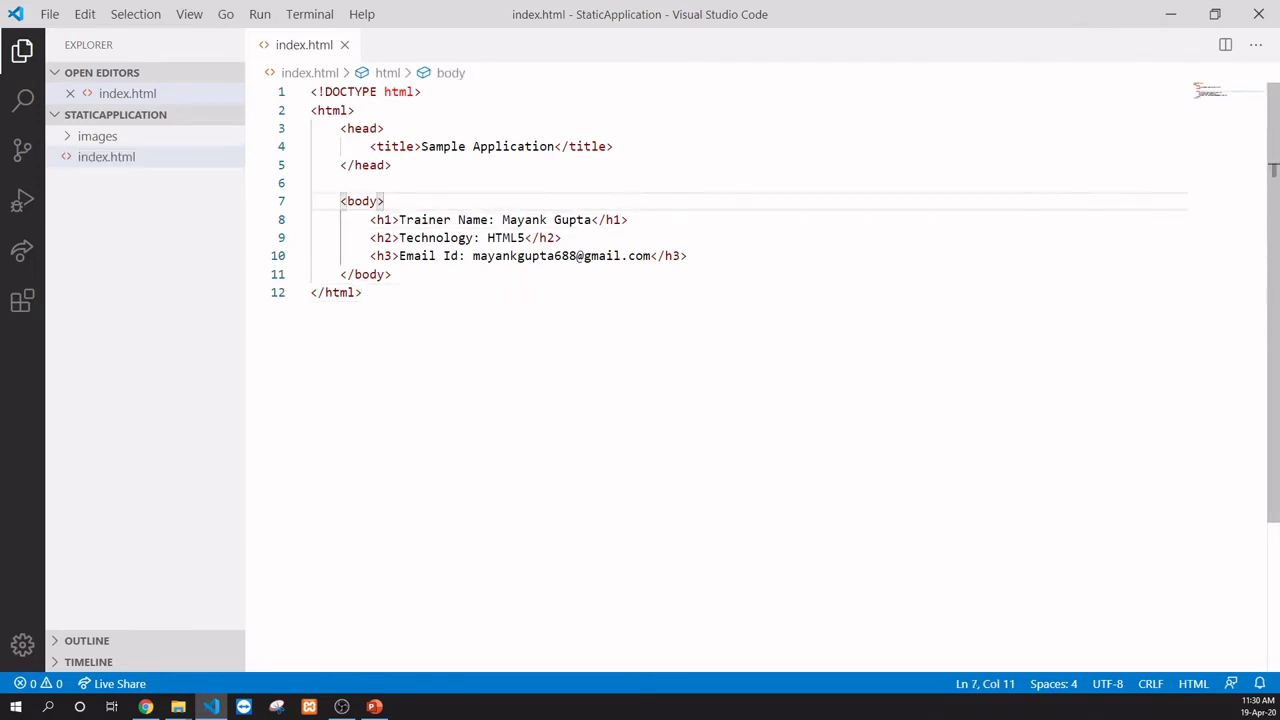
pyautogui.press('Return')
pyautogui.write('<img')
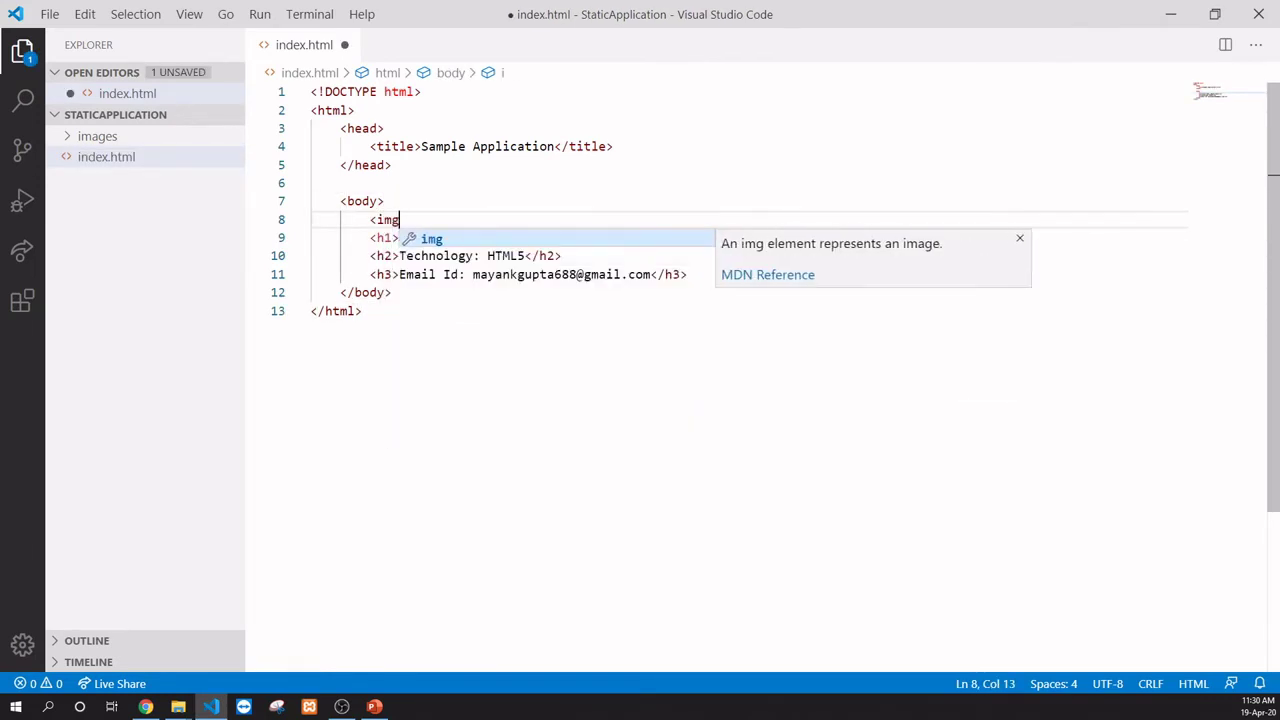
pyautogui.write(' sr')
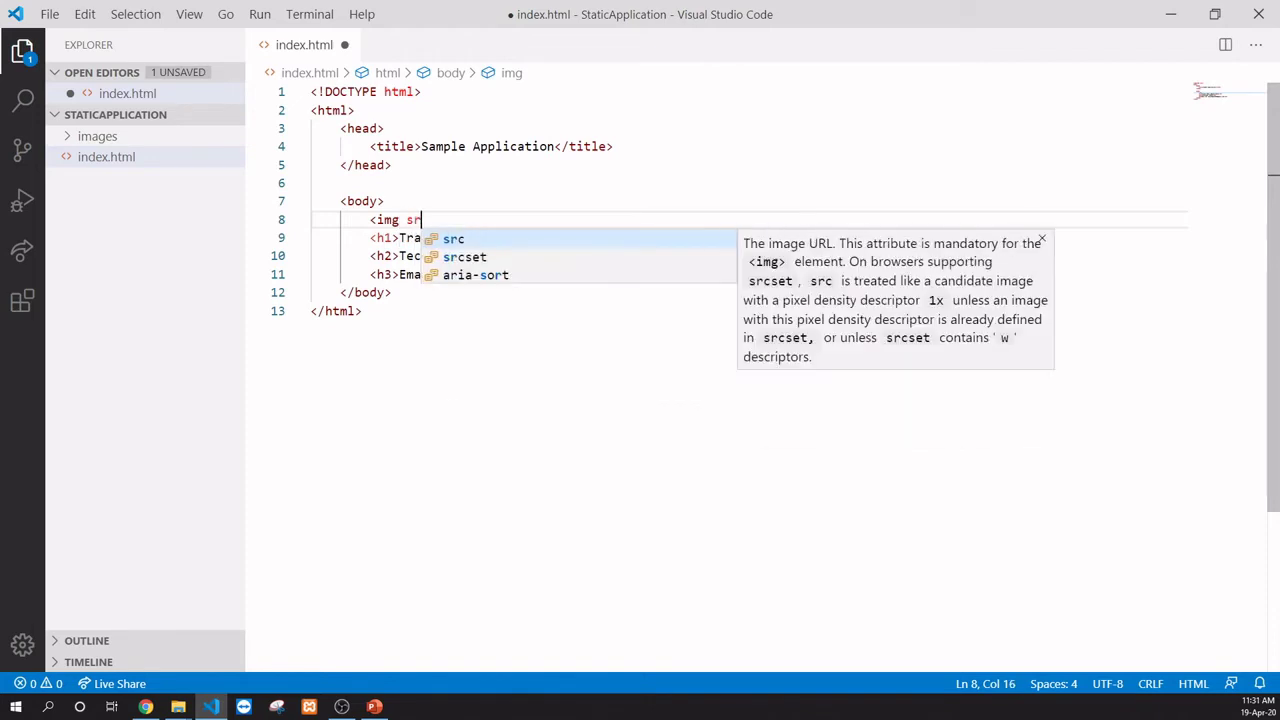
pyautogui.write('c="')
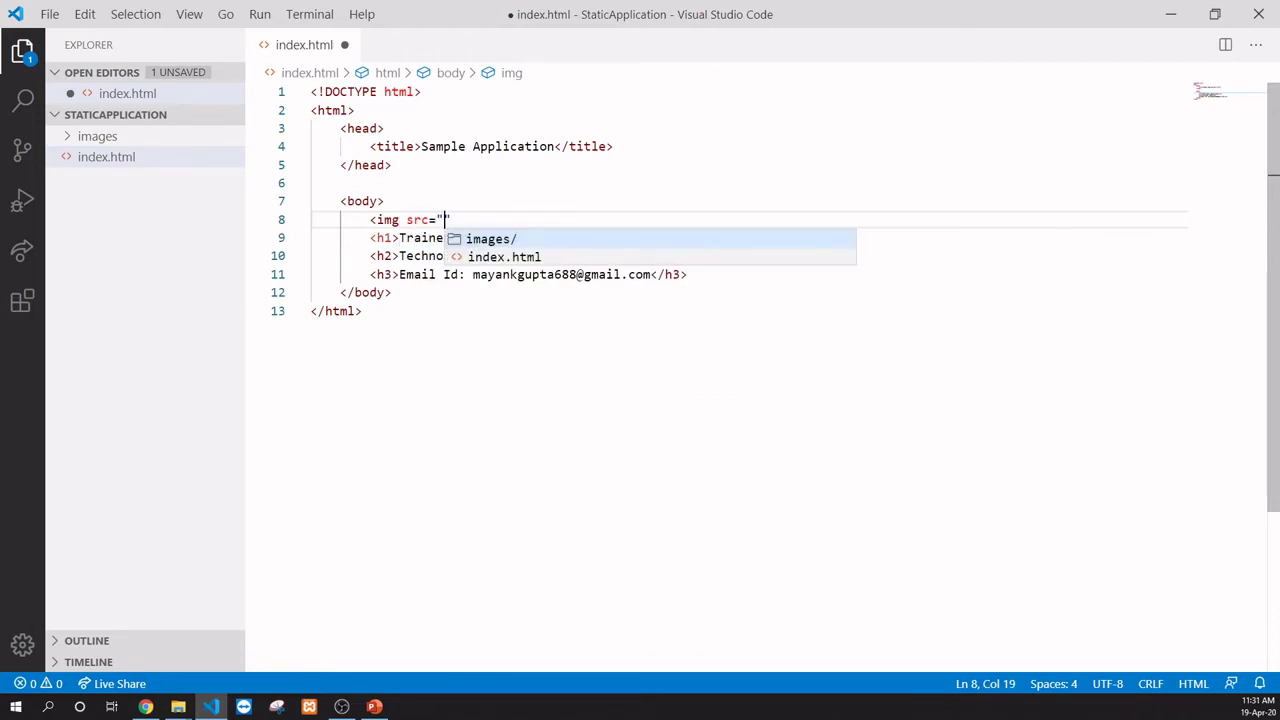
pyautogui.write('./imag')
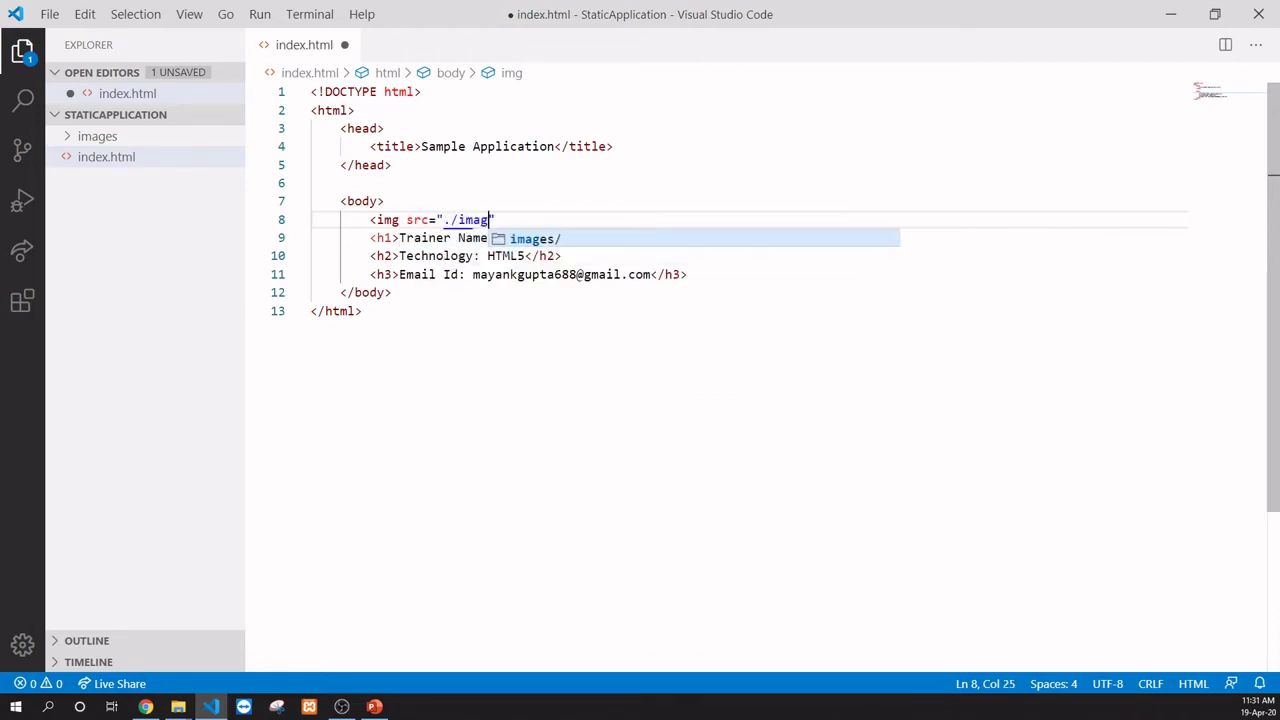
pyautogui.press('Return')
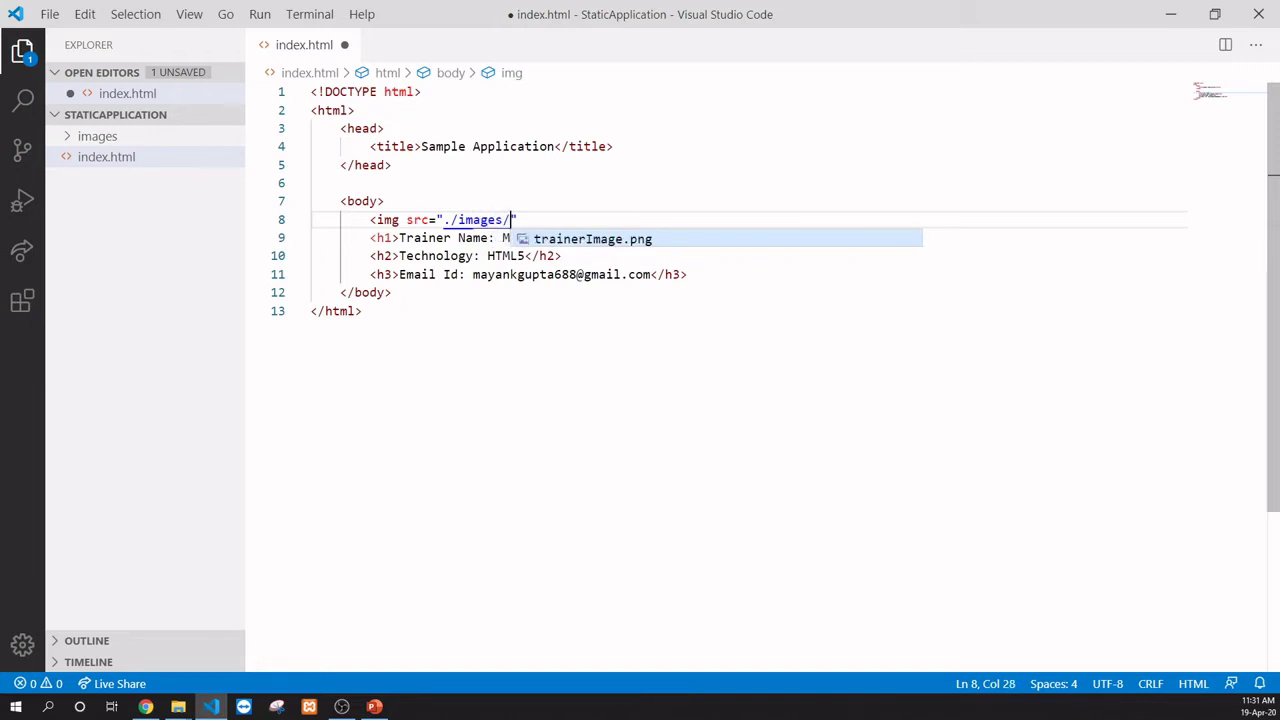
pyautogui.press('Return')
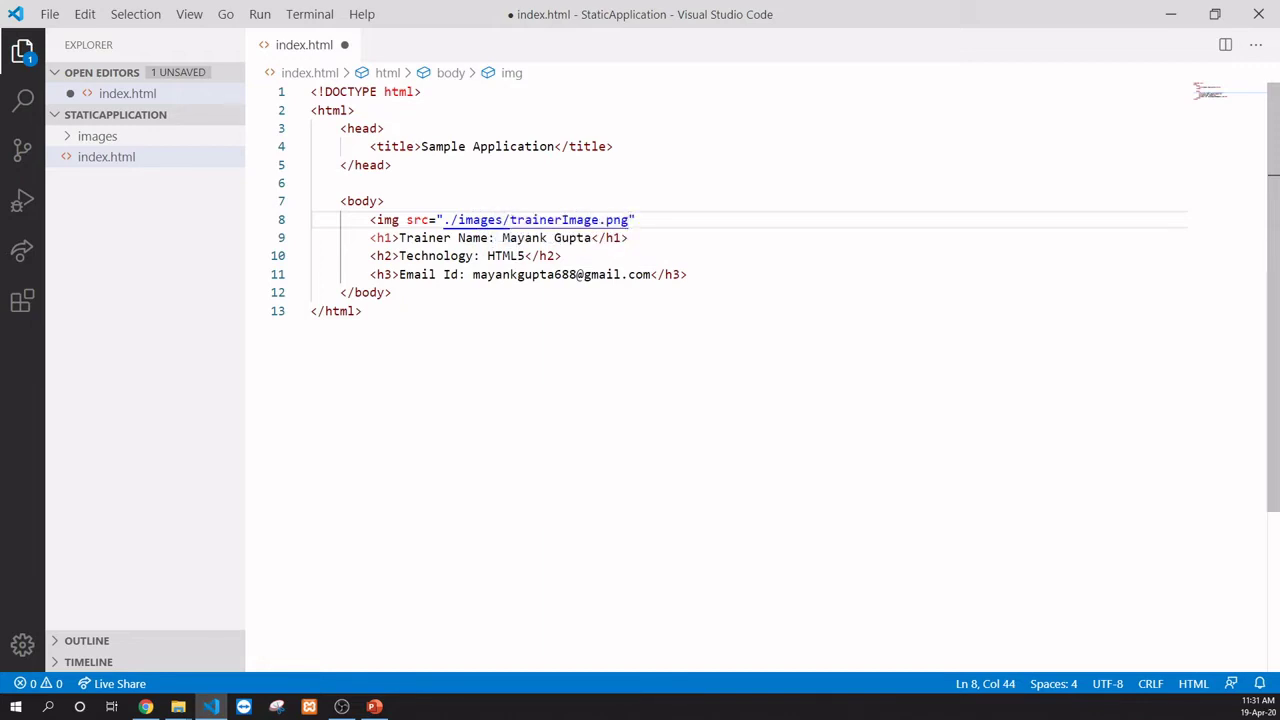
pyautogui.press('Right')
pyautogui.write('/>')
pyautogui.hotkey('ctrl', 's')
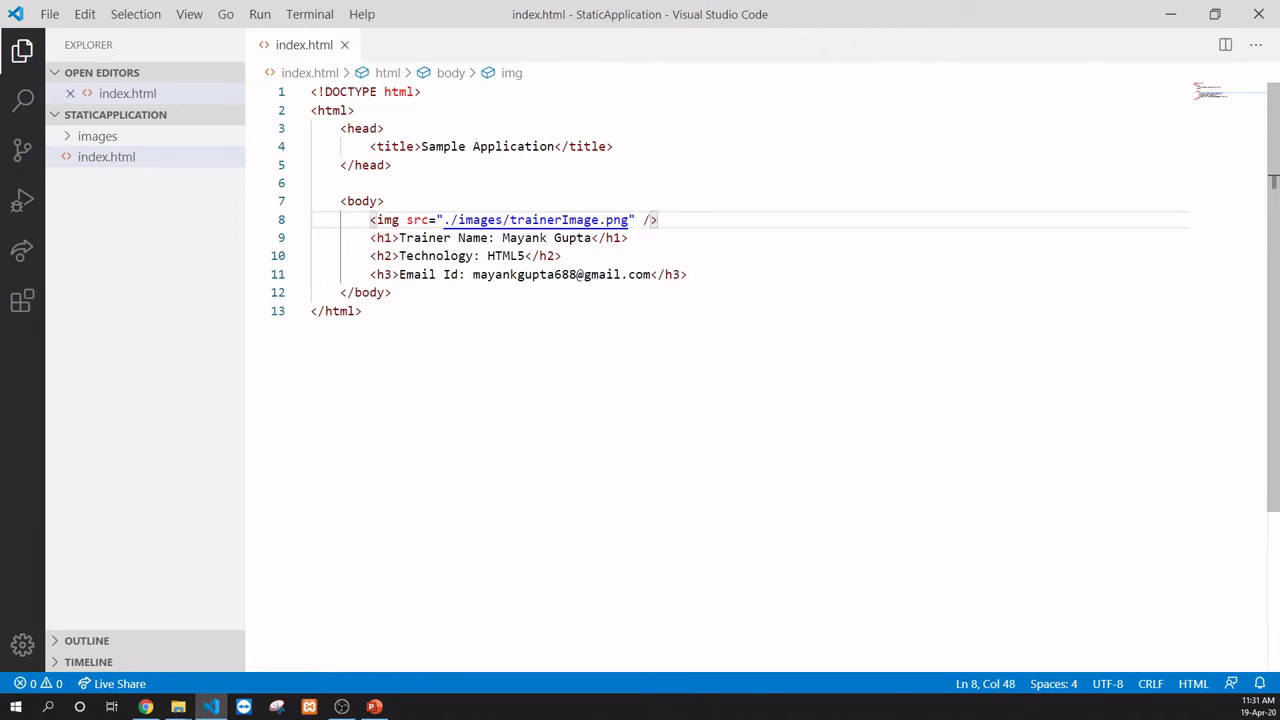
pyautogui.hotkey('alt', 'Tab')
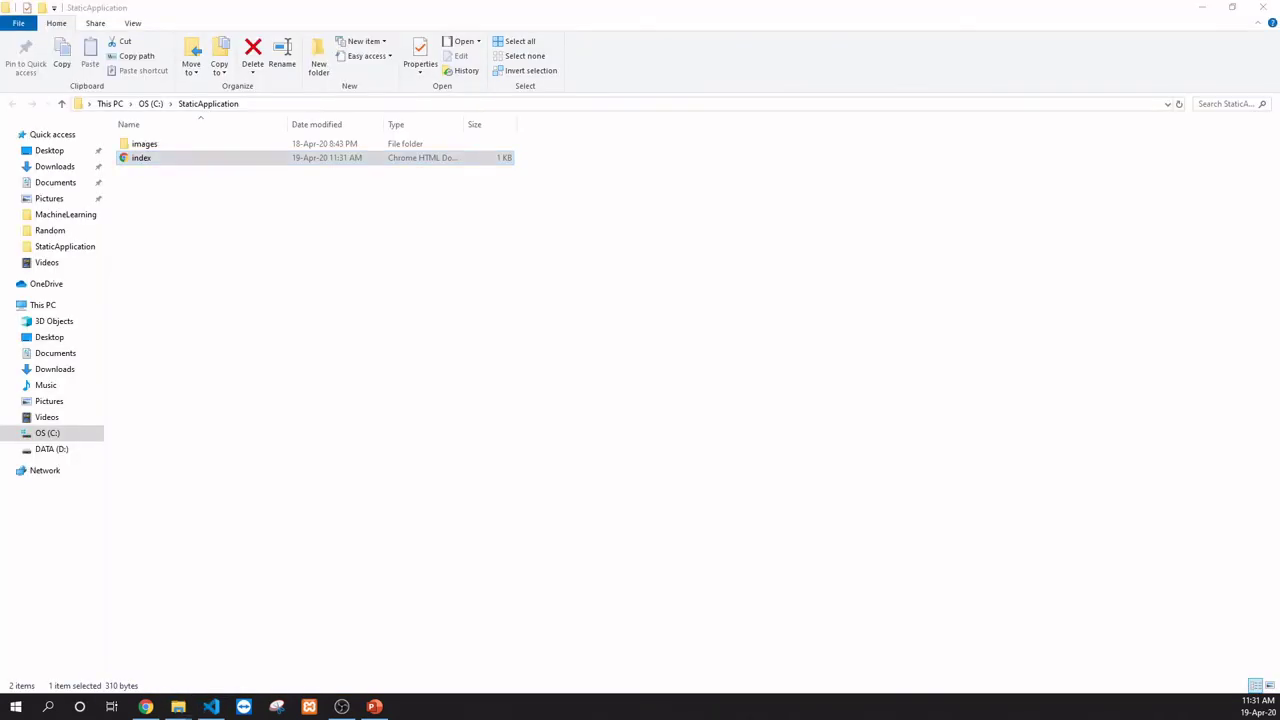
# Step: Reopen index.html in Chrome to confirm the trainer photo appears above the details
pyautogui.press('Return')
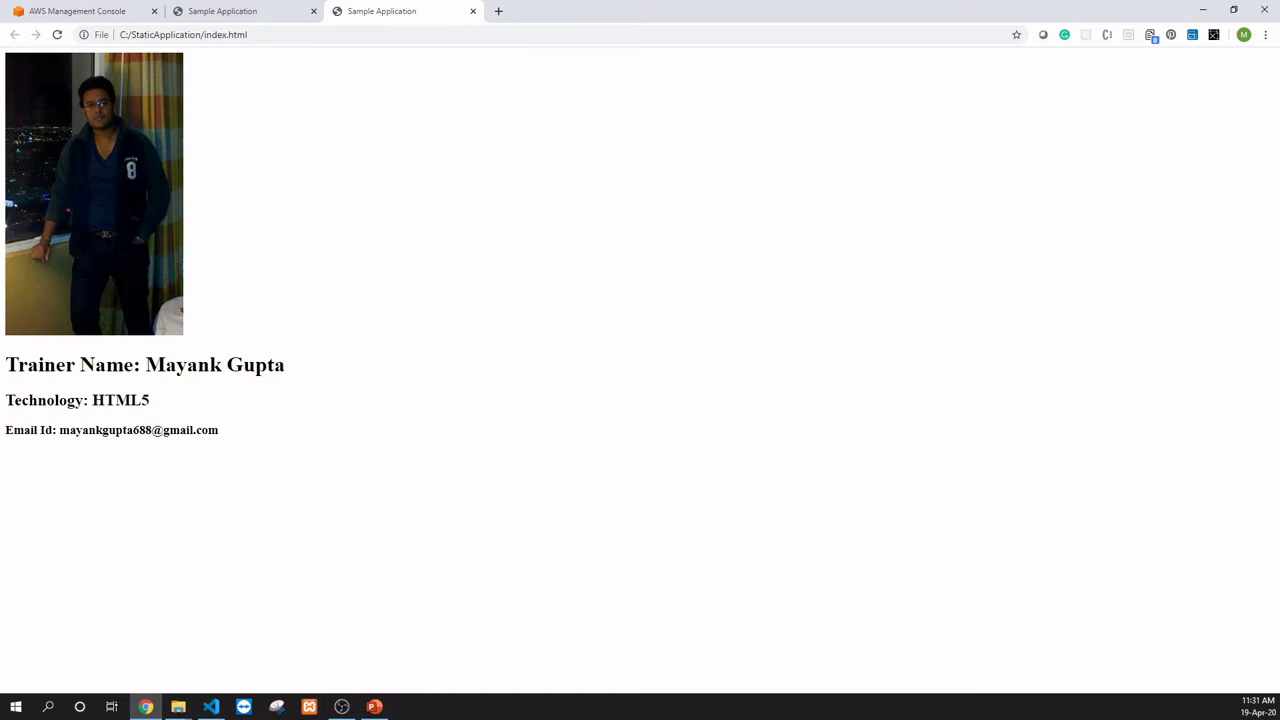
pyautogui.hotkey('alt', 'Tab')
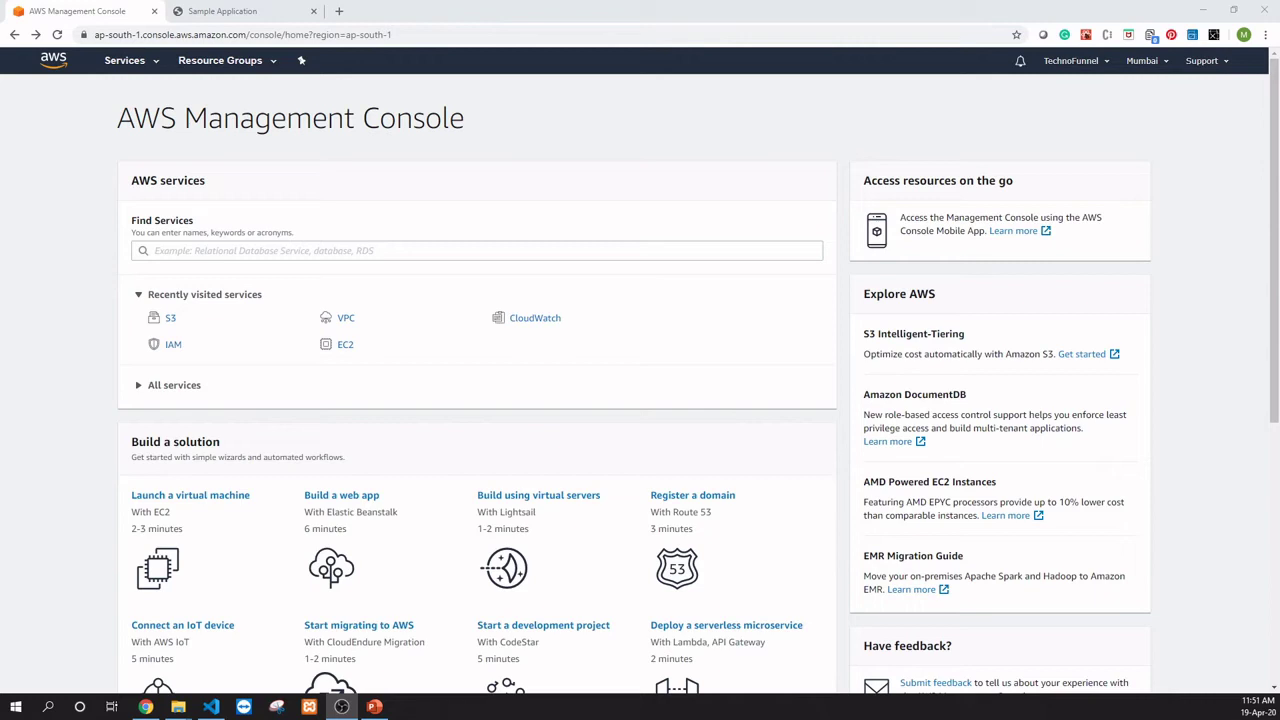
# Step: Search the AWS services for S3 and open the S3 console
pyautogui.click(477, 251)
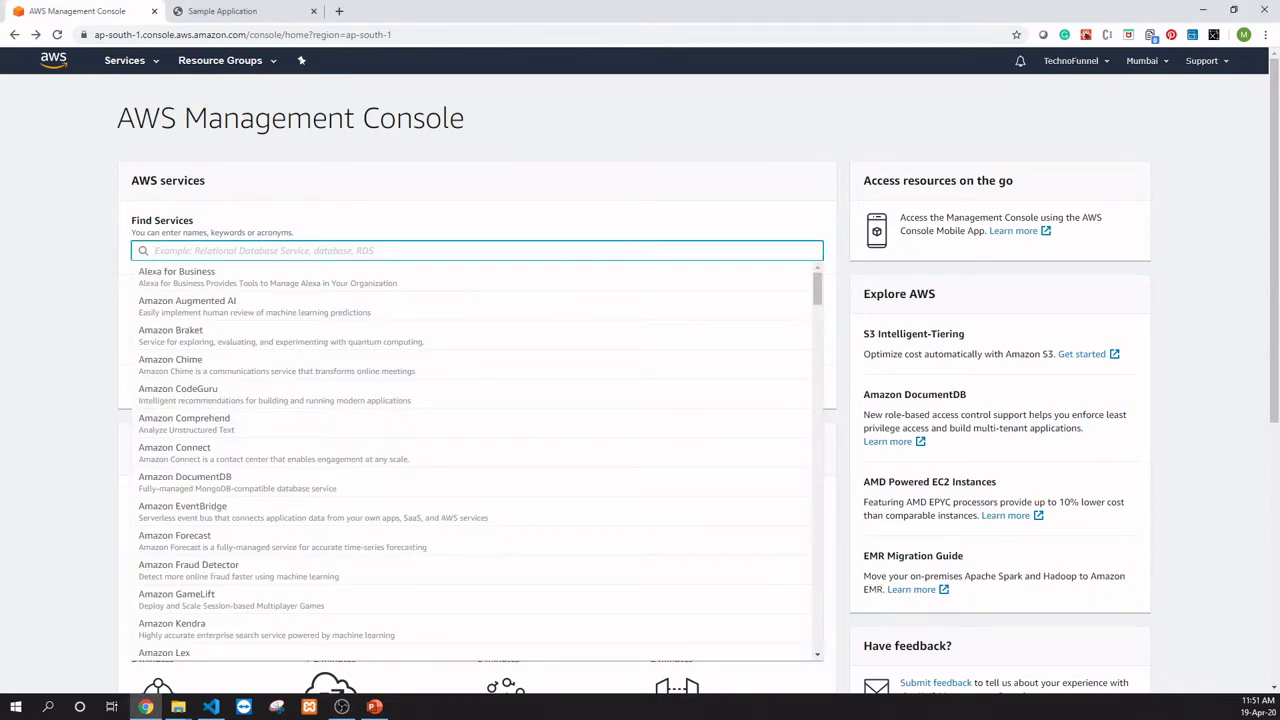
pyautogui.write('S3')
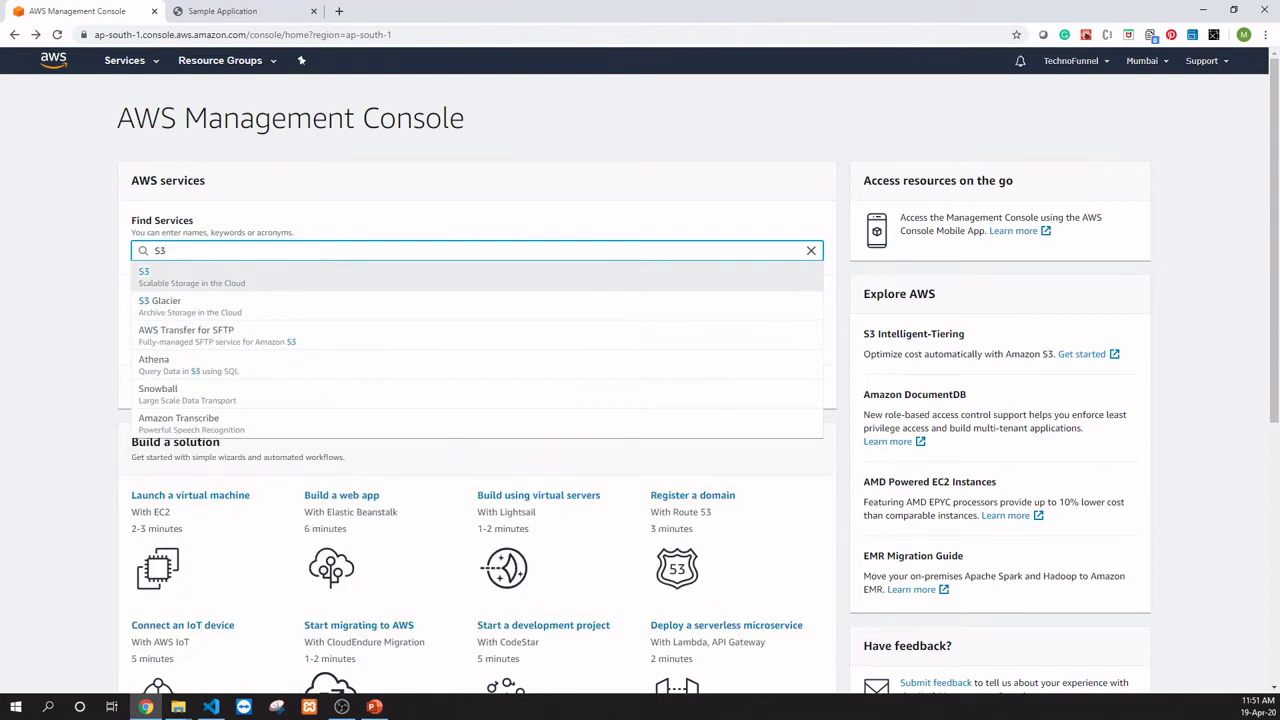
pyautogui.press('Return')
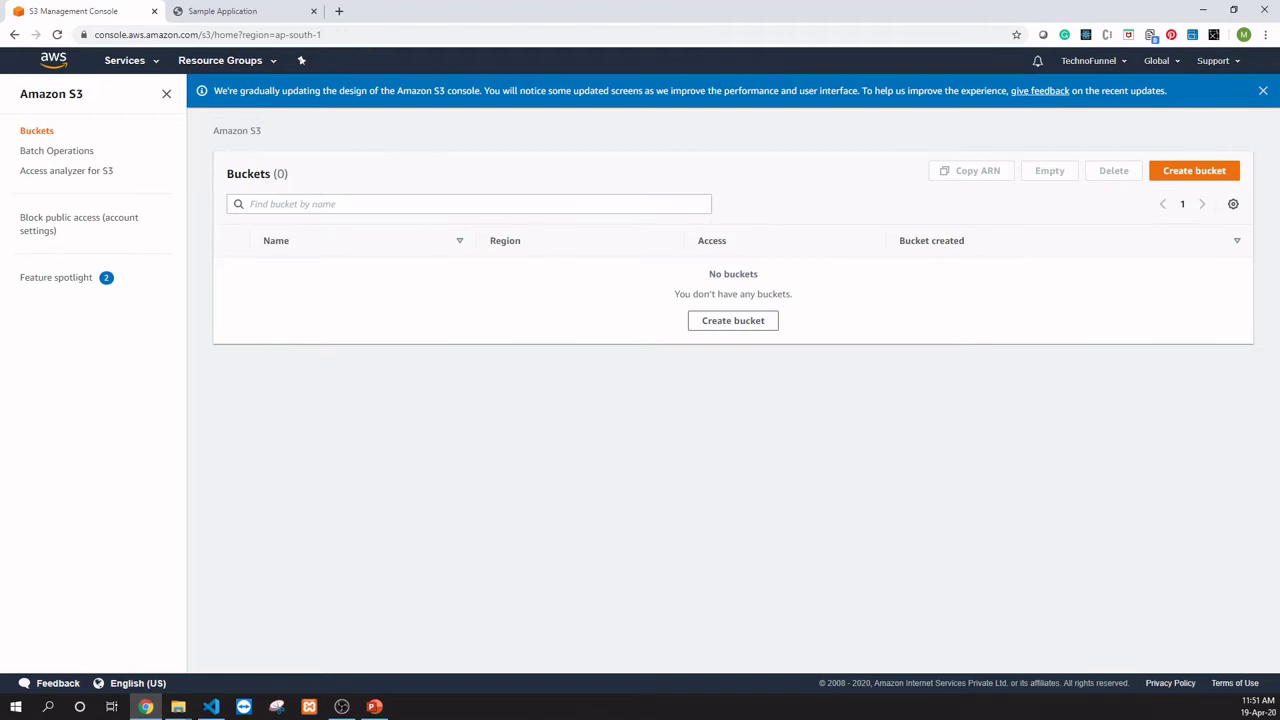
# Step: Start a new bucket named sampleapplicationbucket3688
pyautogui.click(1194, 170)
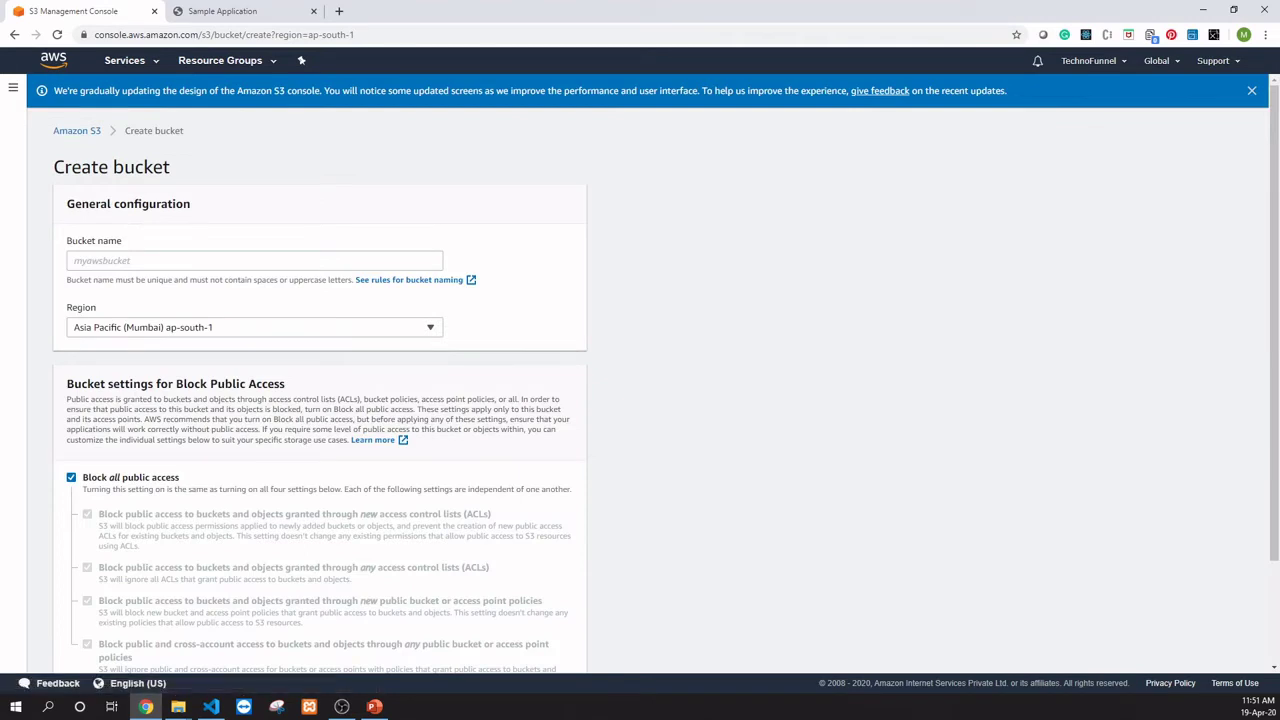
pyautogui.click(254, 261)
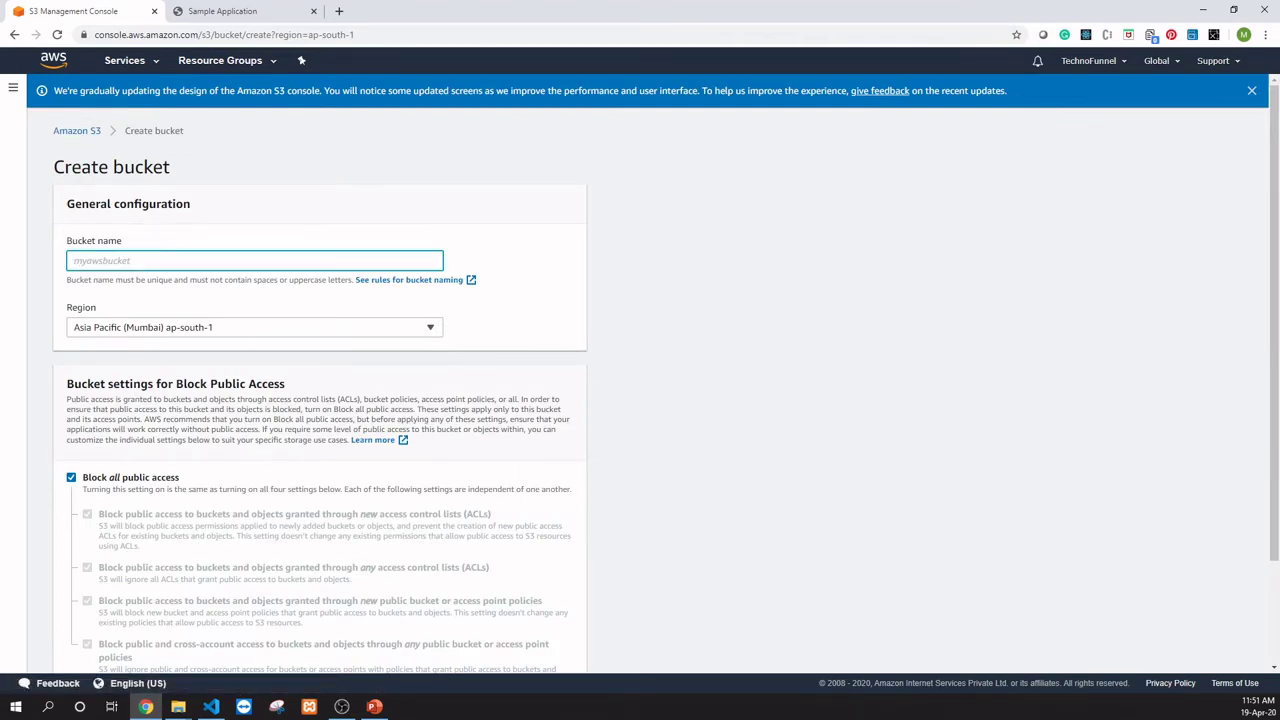
pyautogui.write('sampleapplicationbucket3688')
pyautogui.hotkey('ctrl', 'a')
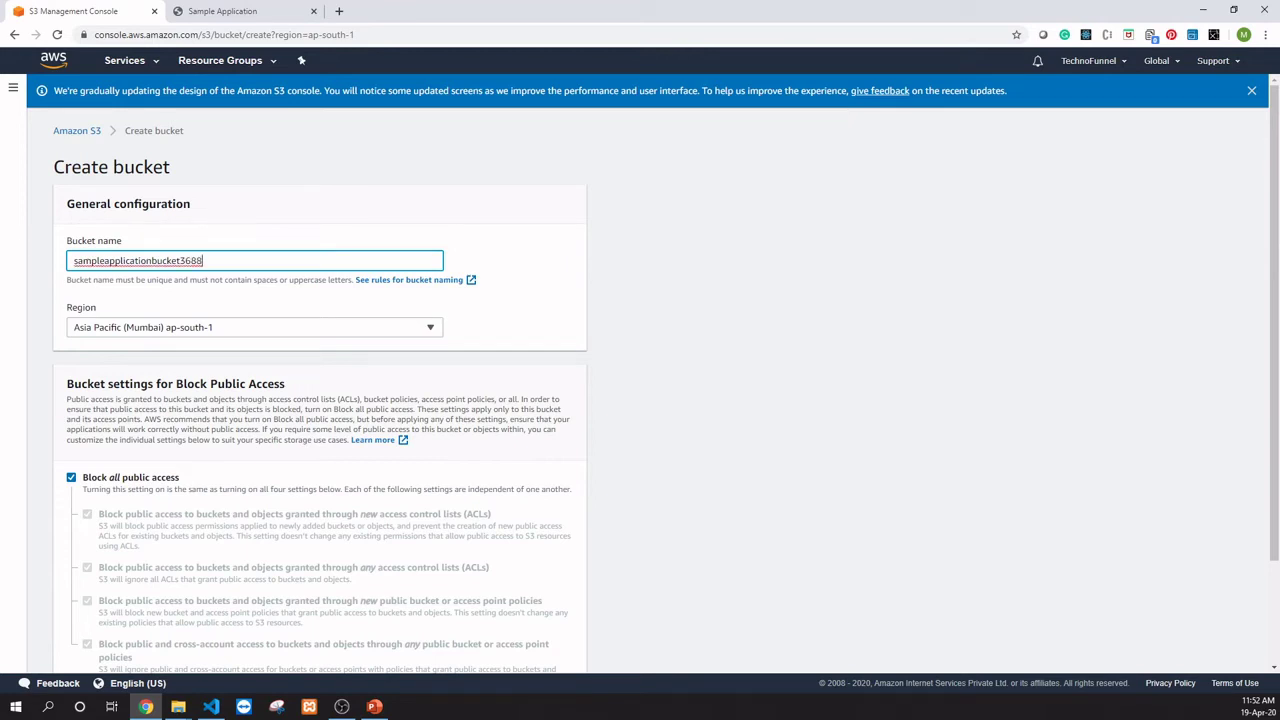
# Step: Turn off Block all public access, acknowledge the warning, and create the bucket
pyautogui.scroll(-1, 640, 400)
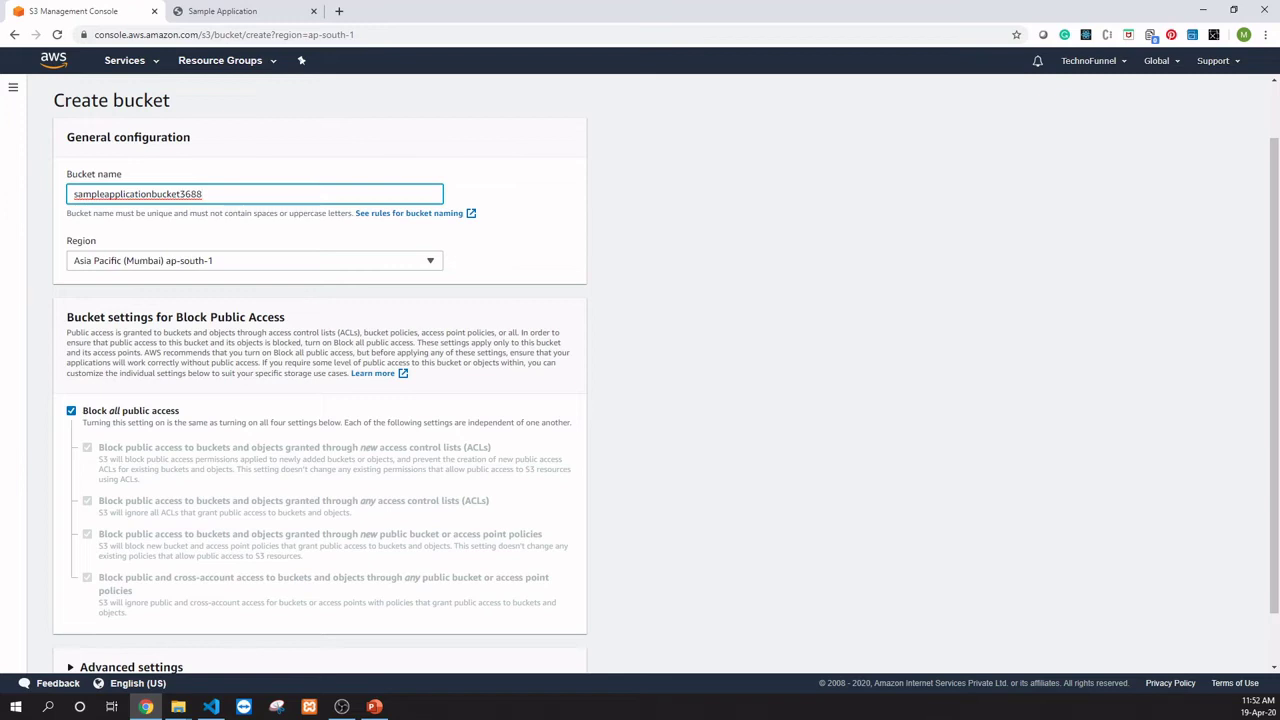
pyautogui.scroll(-2, 640, 375)
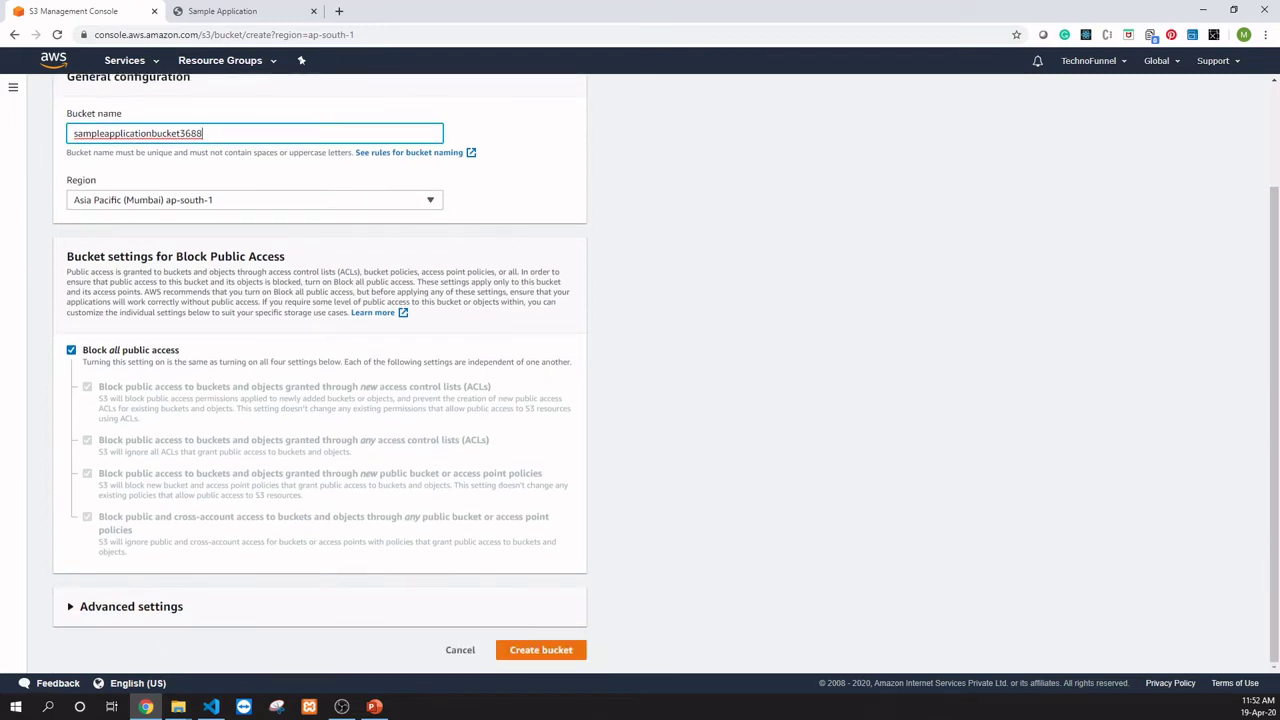
pyautogui.click(71, 350)
pyautogui.scroll(-2, 640, 375)
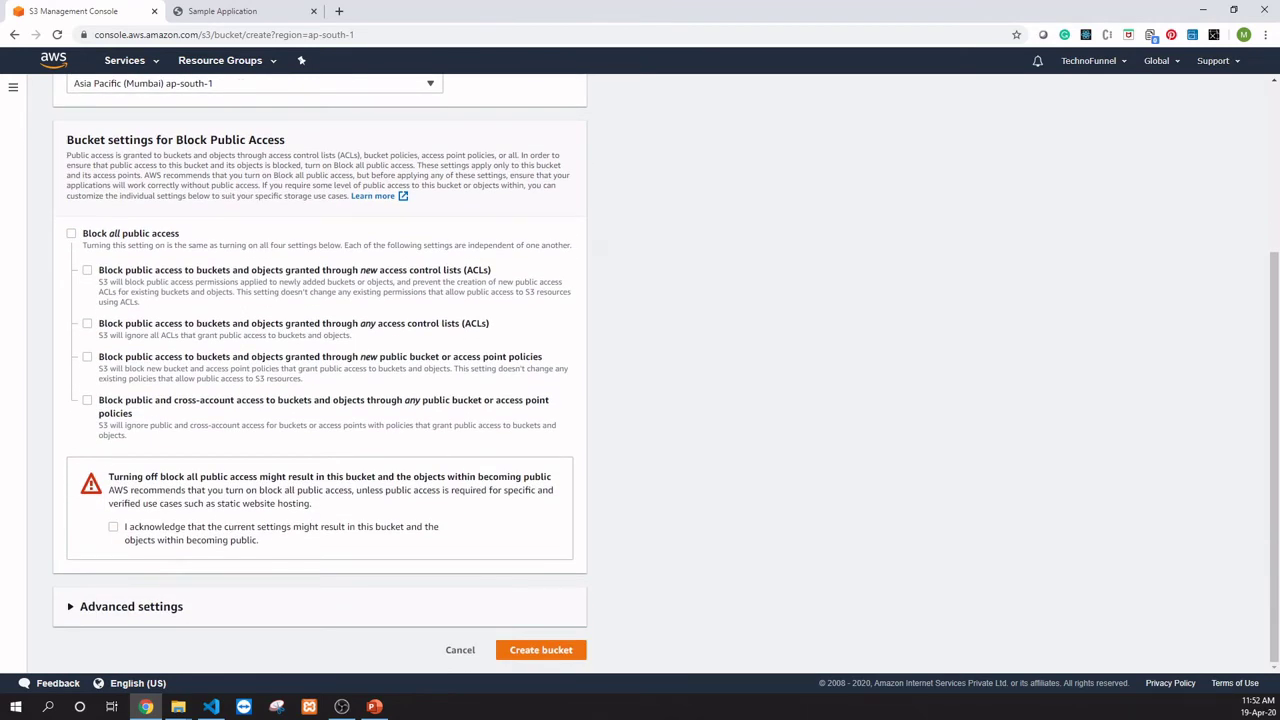
pyautogui.click(113, 526)
pyautogui.click(541, 650)
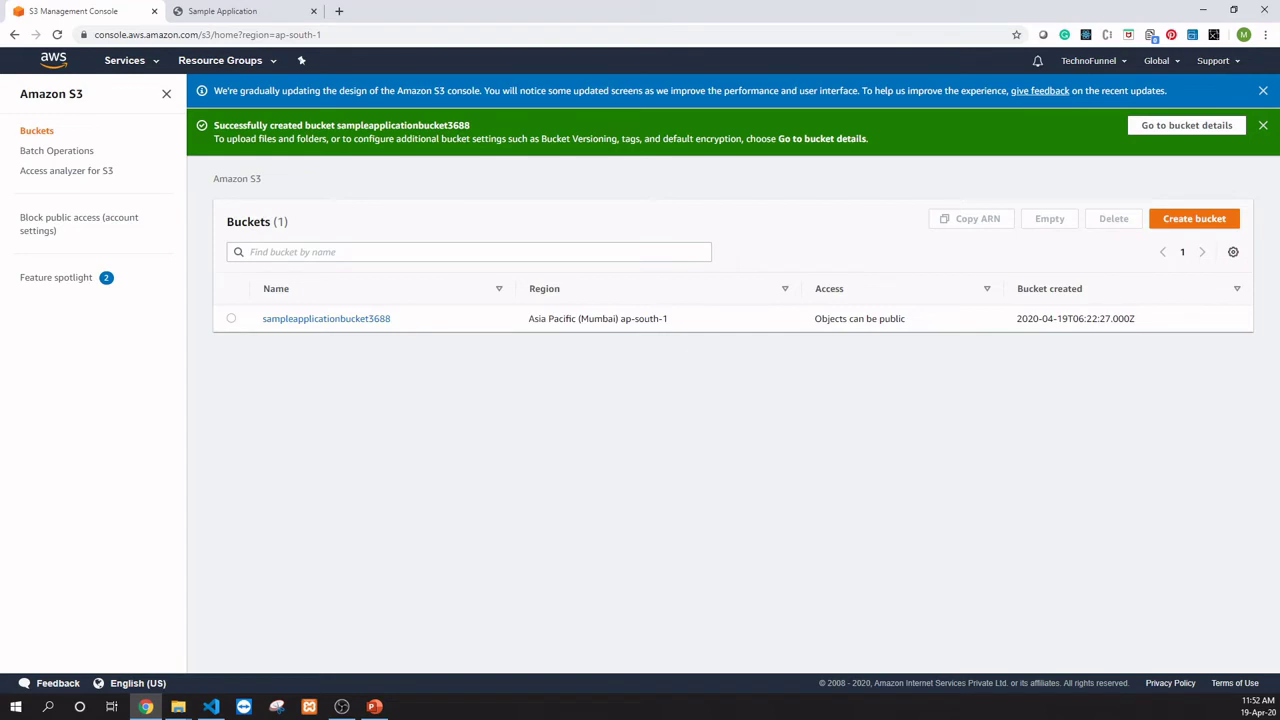
# Step: Drag the images folder and index.html from File Explorer into sampleapplicationbucket3688 and upload them
pyautogui.click(326, 318)
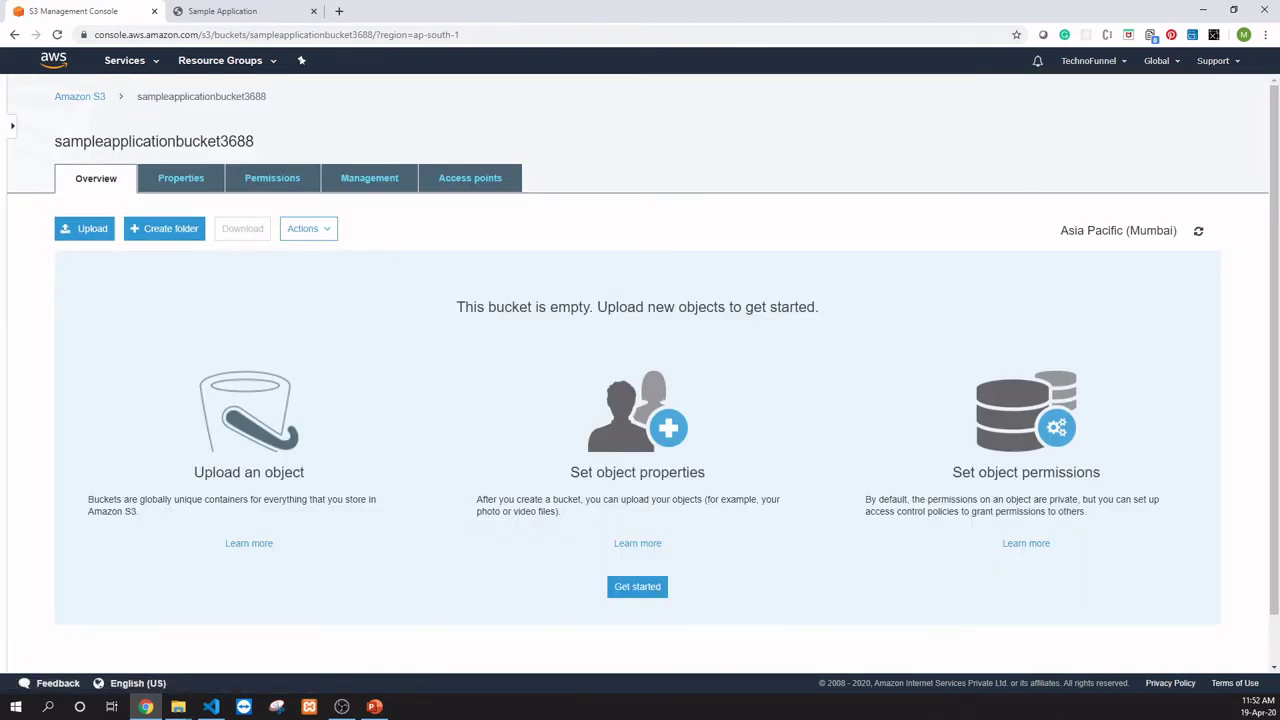
pyautogui.click(1233, 9)
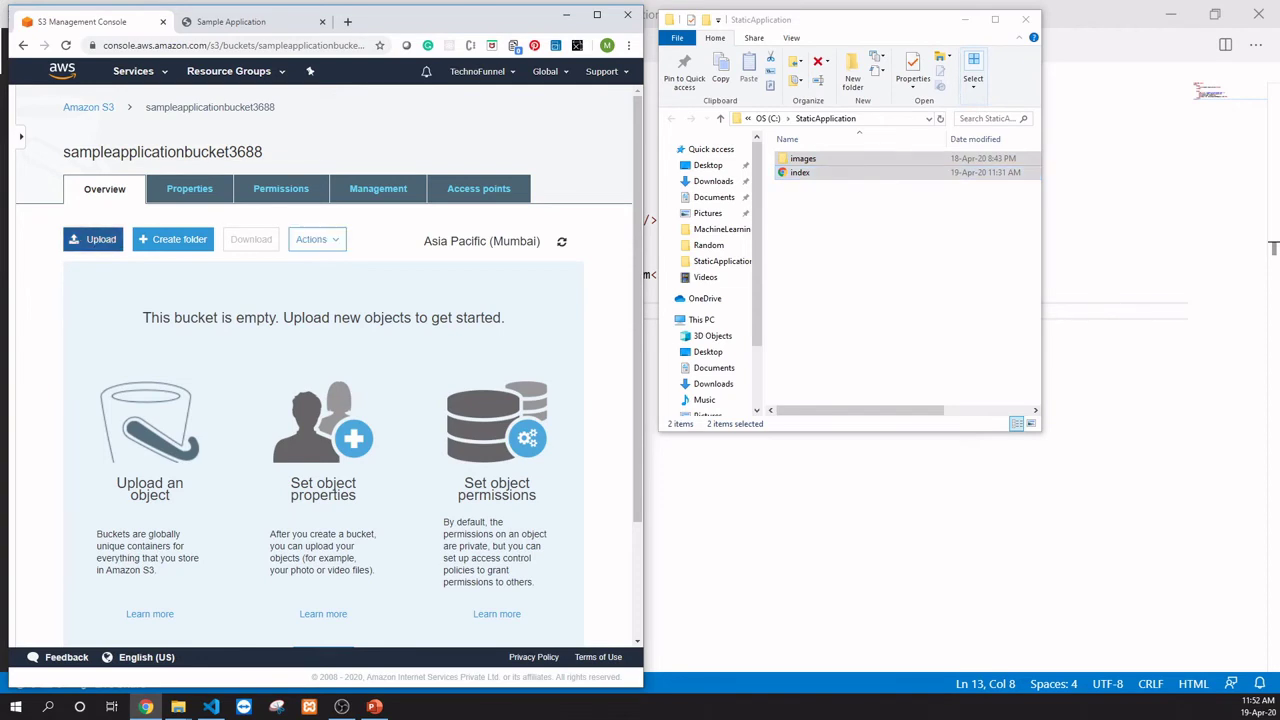
pyautogui.click(93, 239)
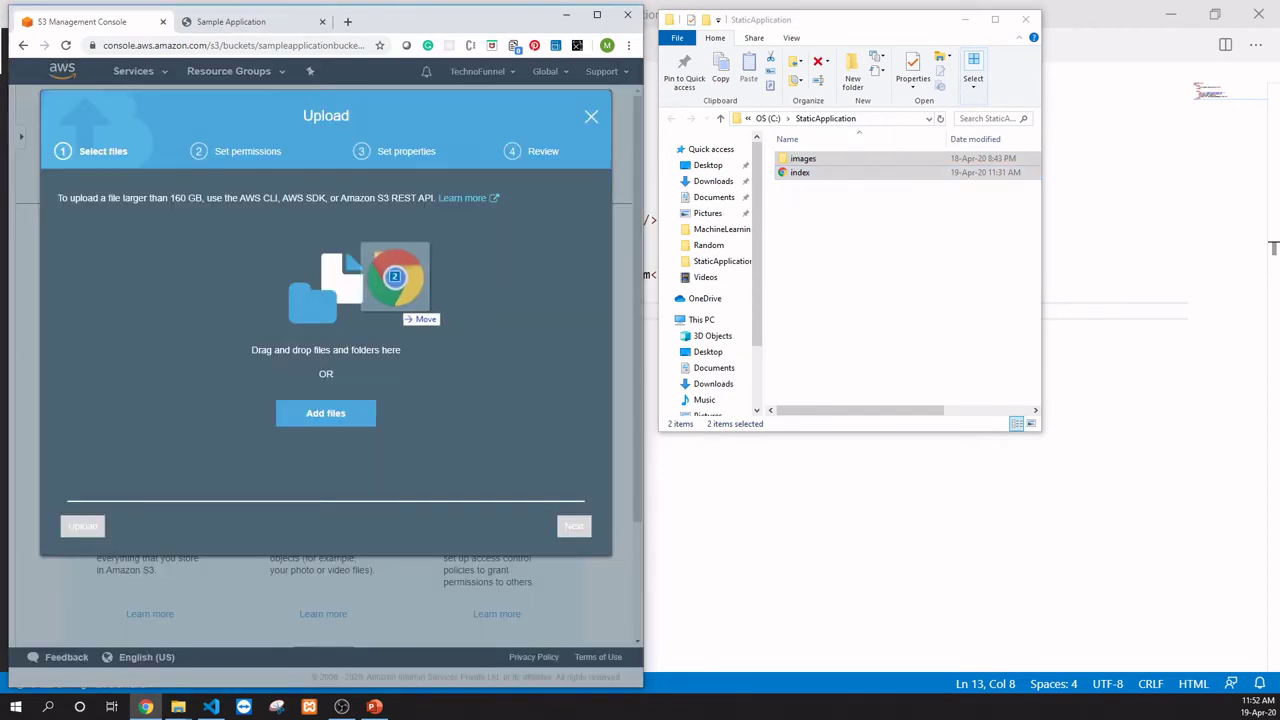
pyautogui.moveTo(800, 172); pyautogui.dragTo(326, 300)
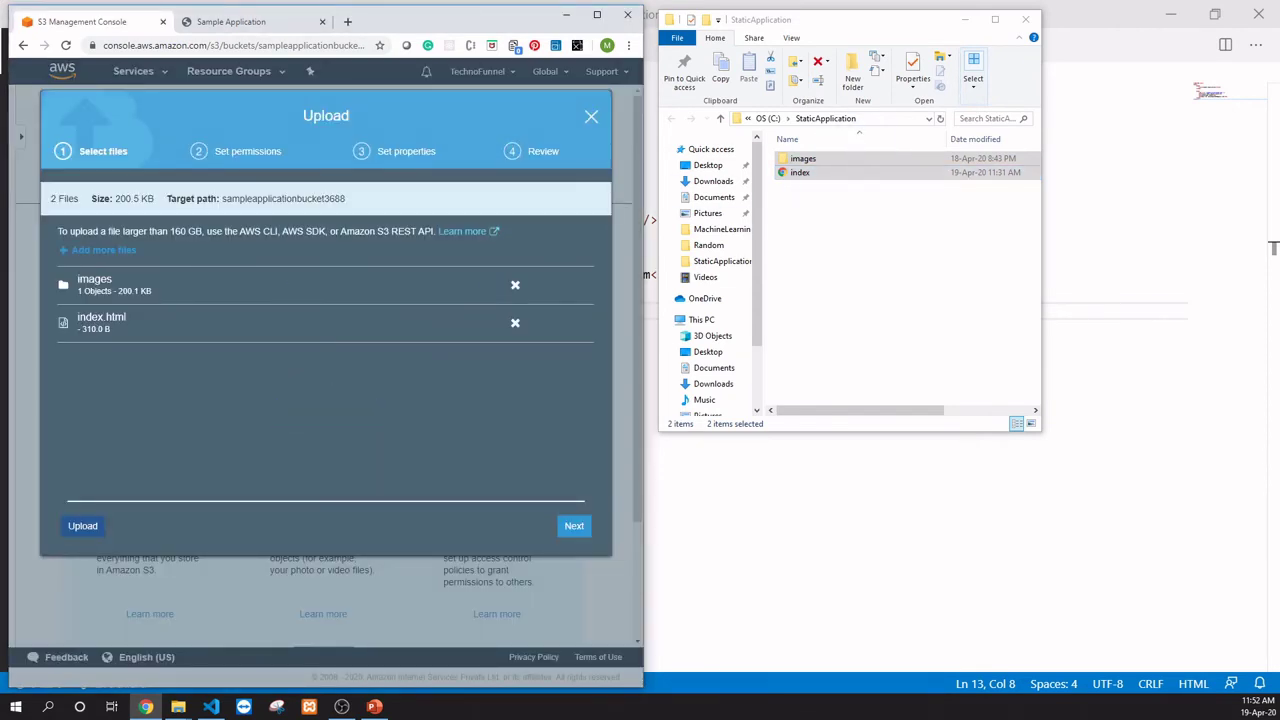
pyautogui.click(82, 525)
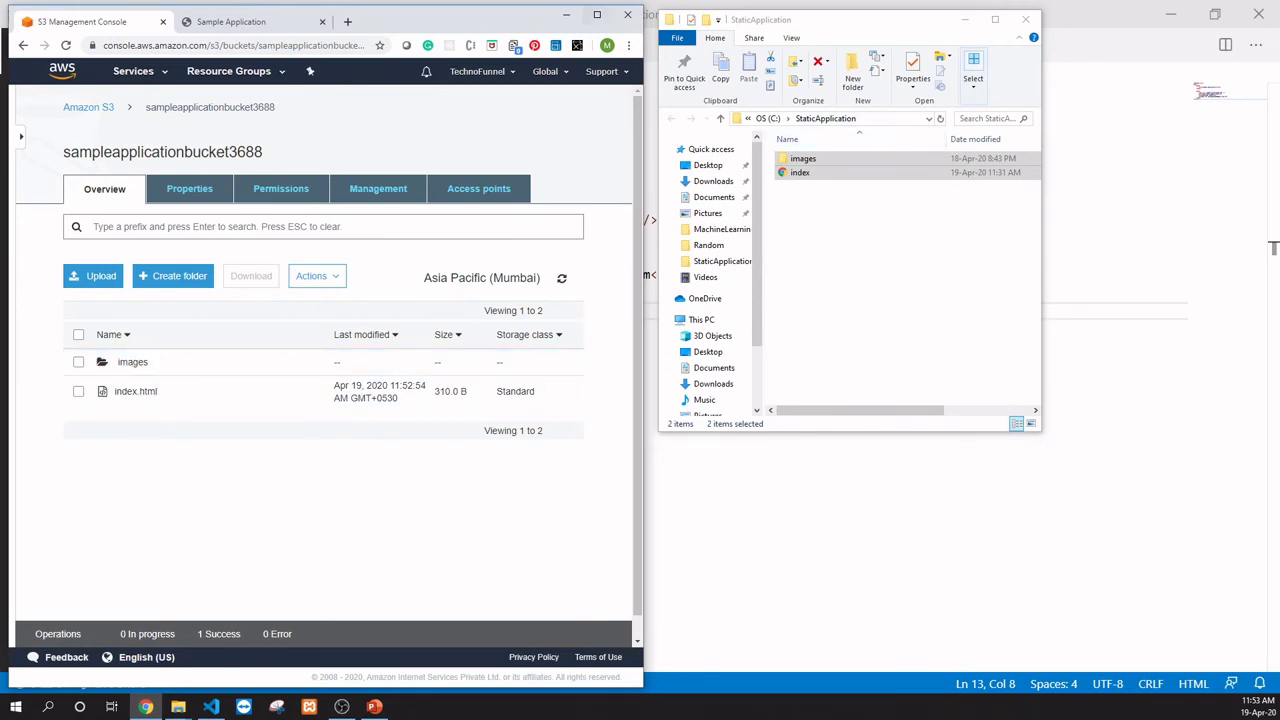
pyautogui.click(597, 14)
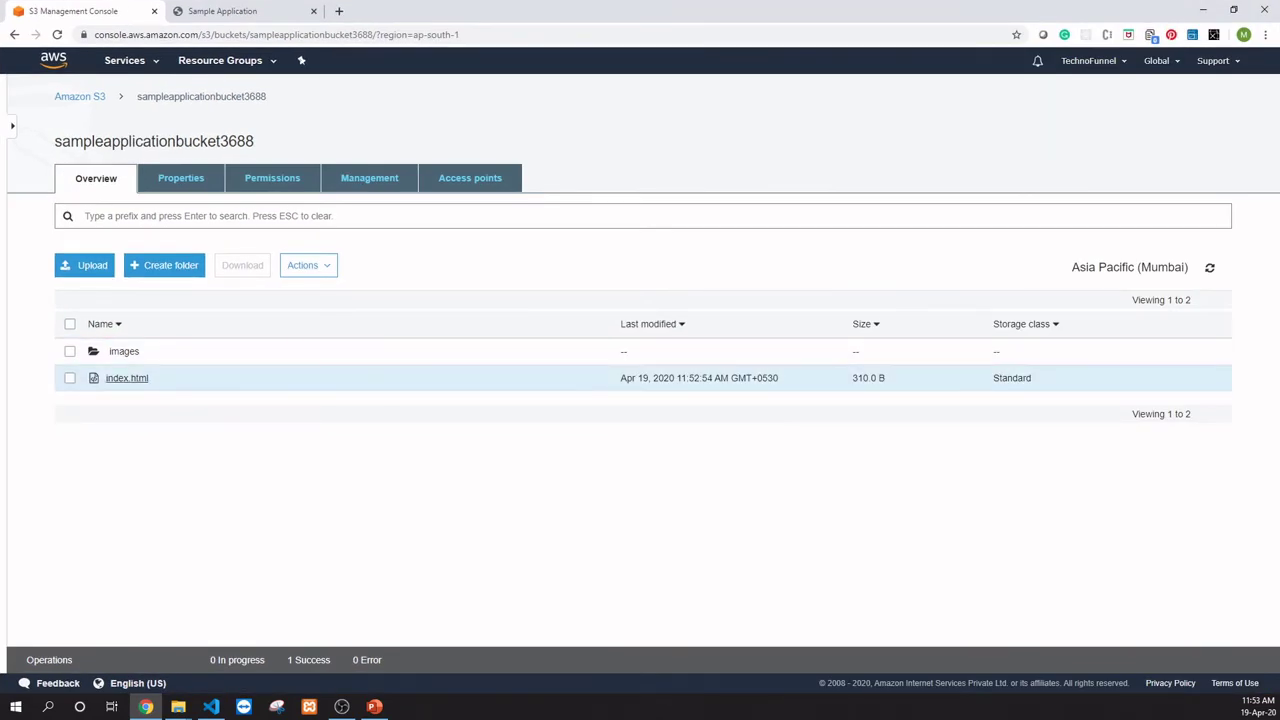
# Step: Copy index.html's object URL and load it in a new tab, which shows Access Denied
pyautogui.click(127, 378)
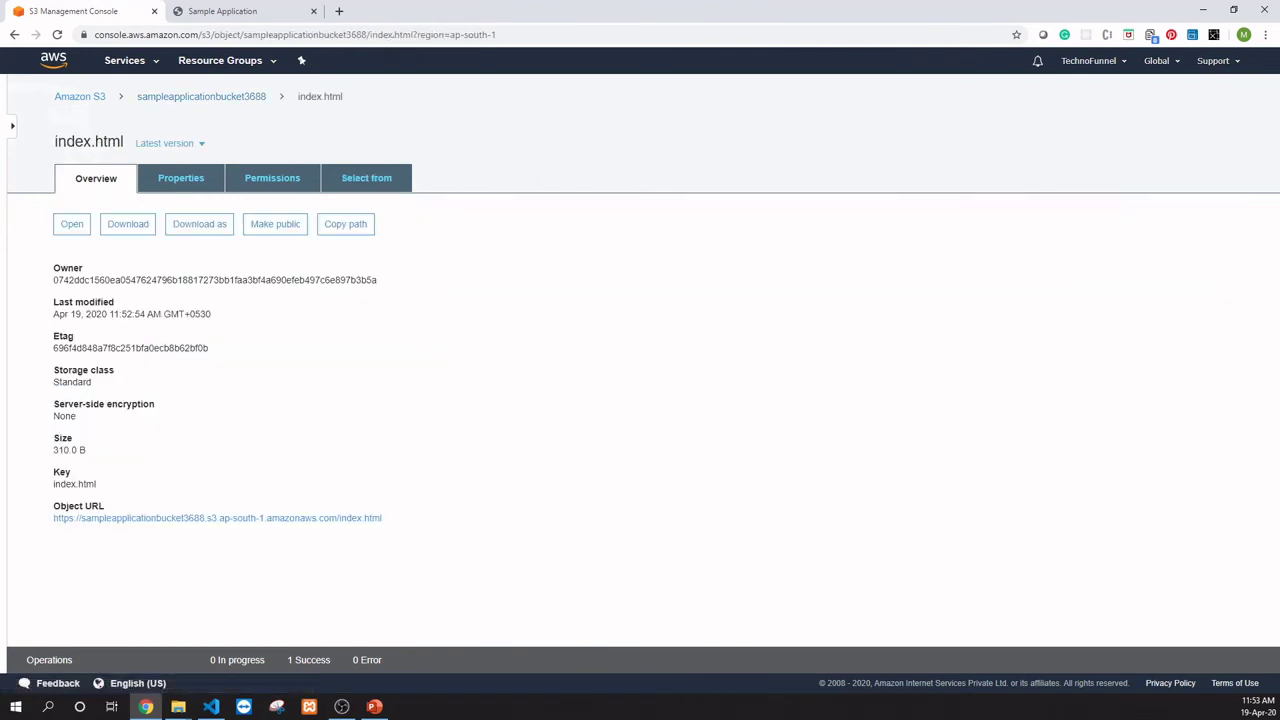
pyautogui.moveTo(383, 518); pyautogui.dragTo(53, 518)
pyautogui.moveTo(383, 518); pyautogui.dragTo(53, 518)
pyautogui.hotkey('ctrl', 'c')
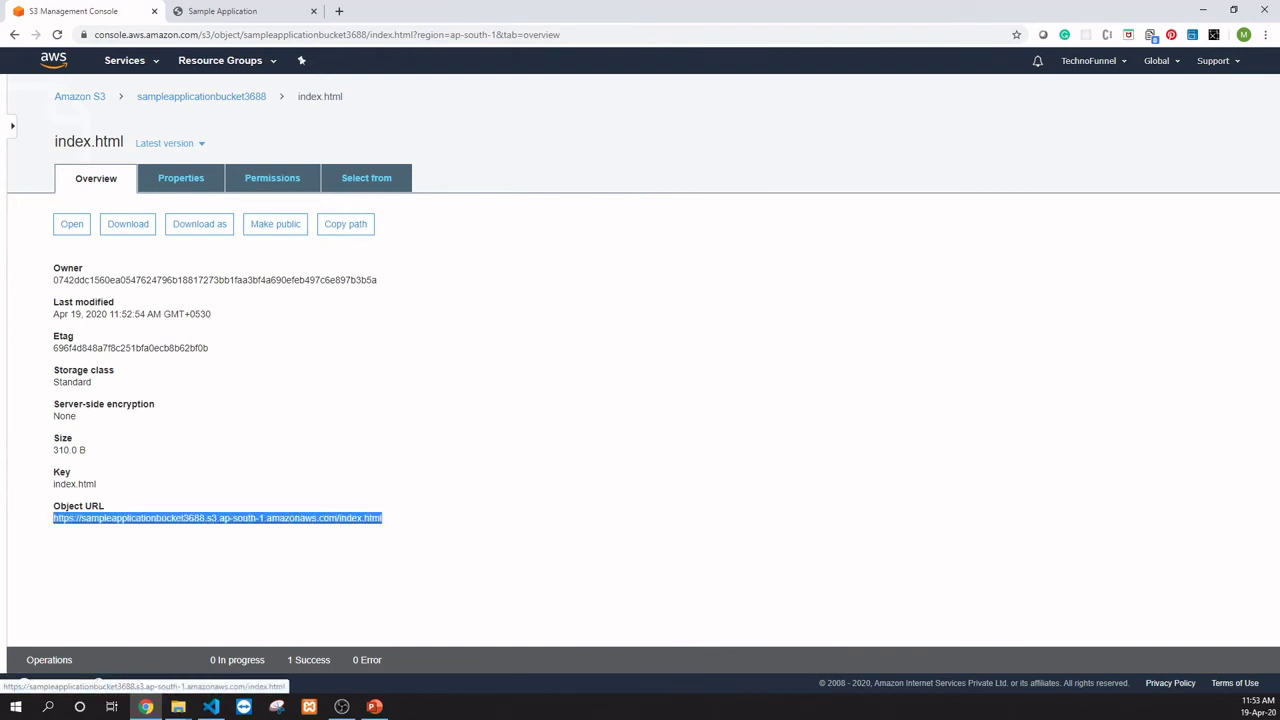
pyautogui.hotkey('ctrl', 't')
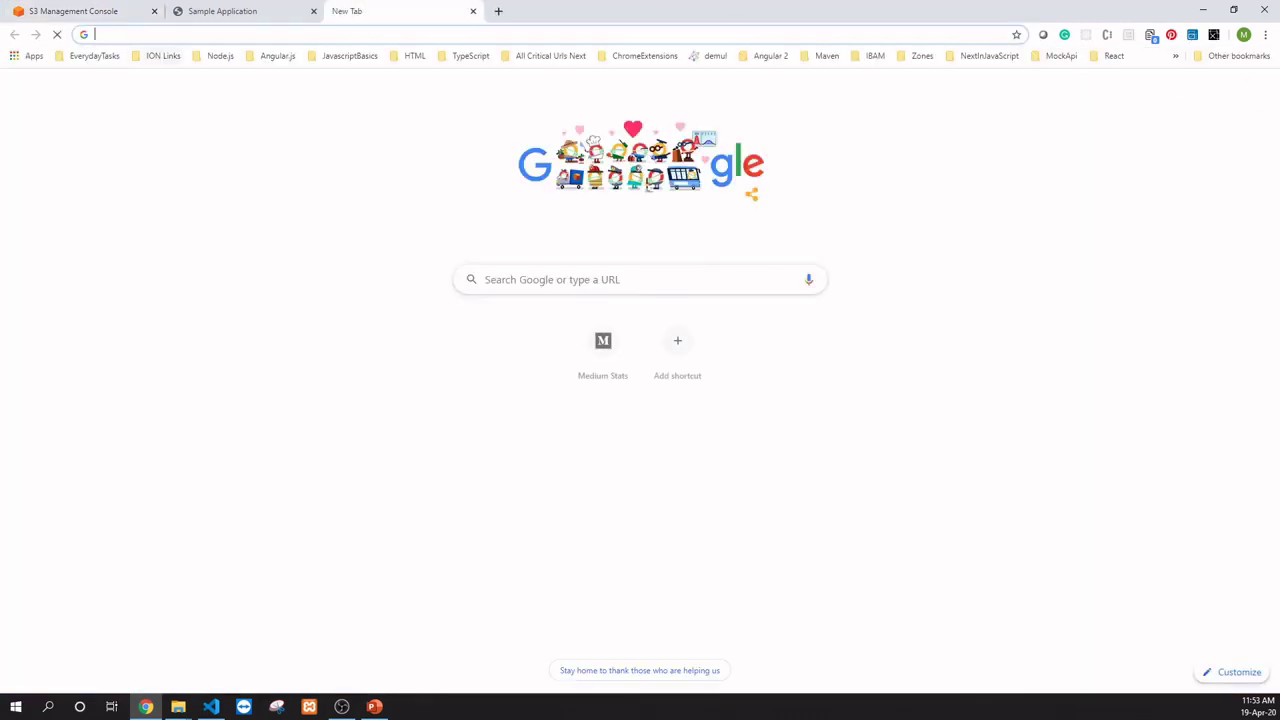
pyautogui.hotkey('ctrl', 'v')
pyautogui.press('Return')
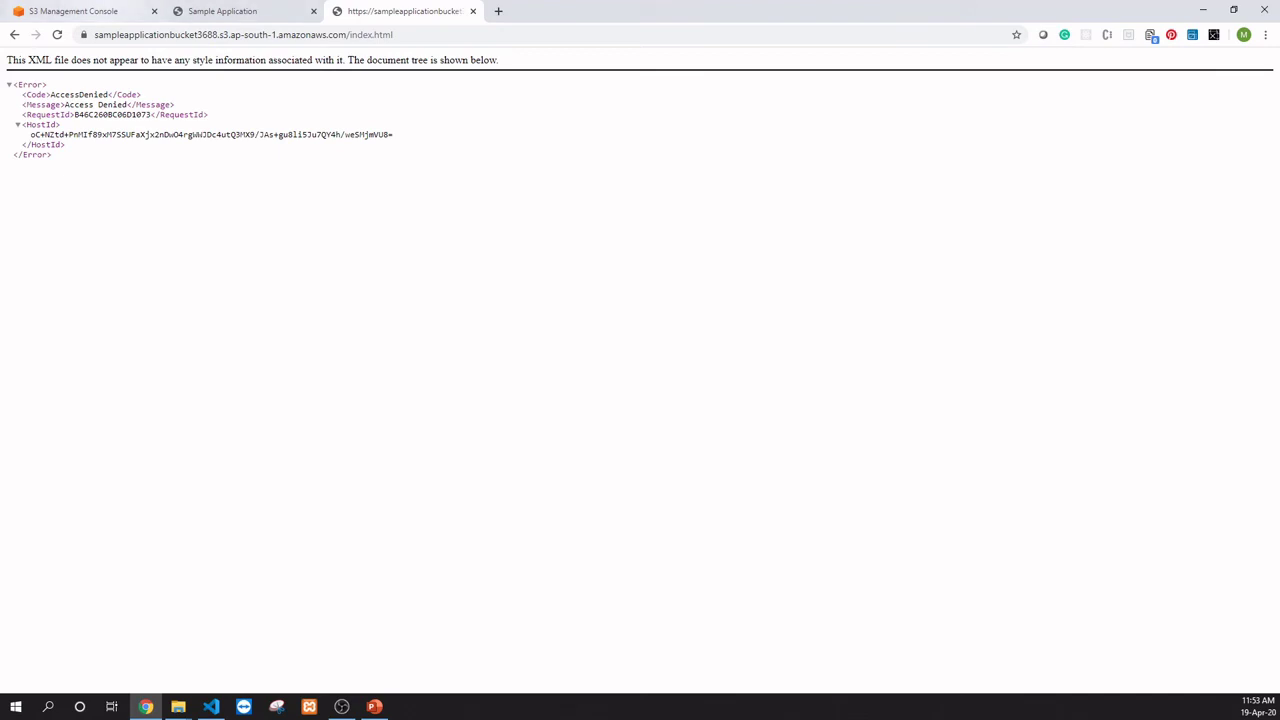
pyautogui.click(74, 11)
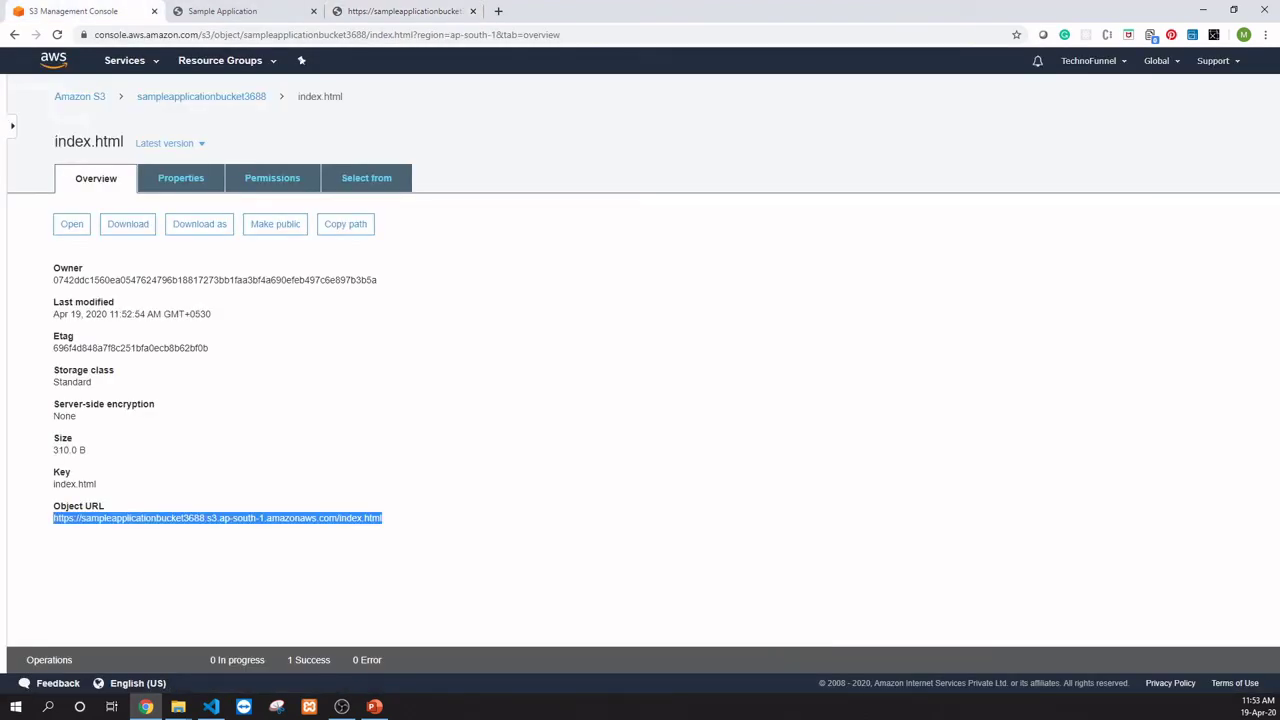
# Step: Make the images folder and index.html public, then reload the object URL to see the page
pyautogui.click(201, 96)
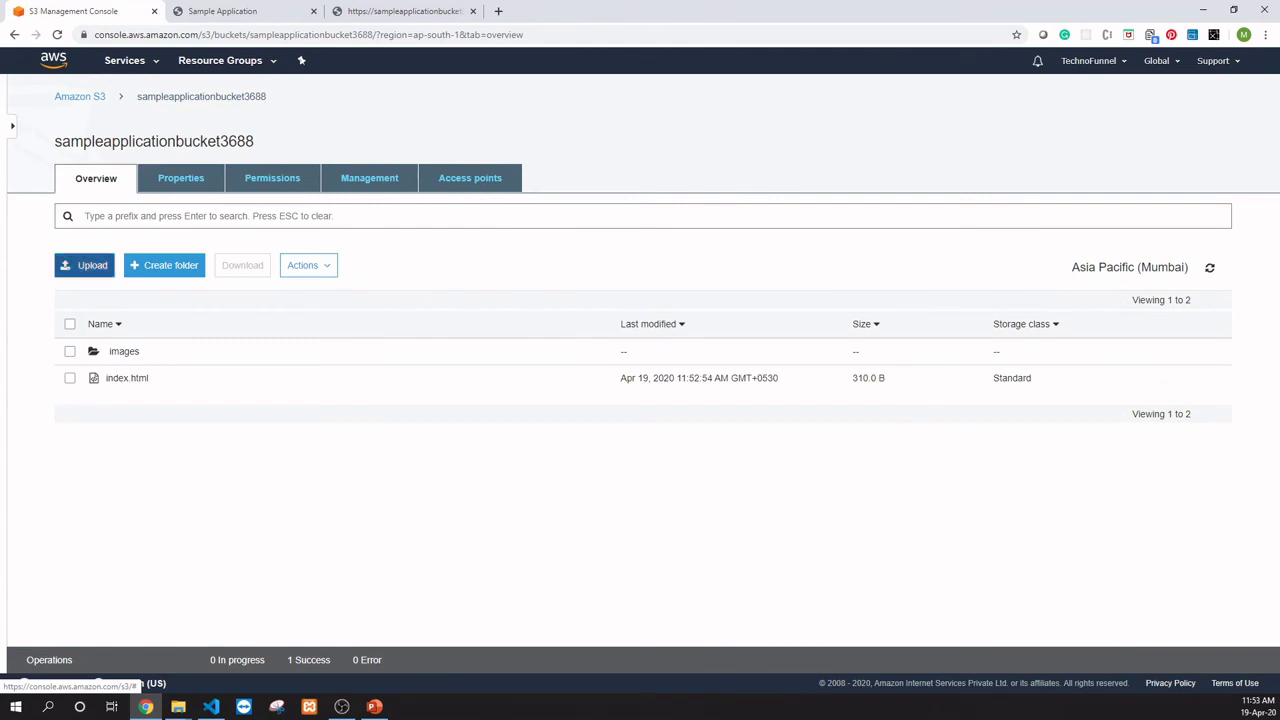
pyautogui.click(69, 351)
pyautogui.click(69, 378)
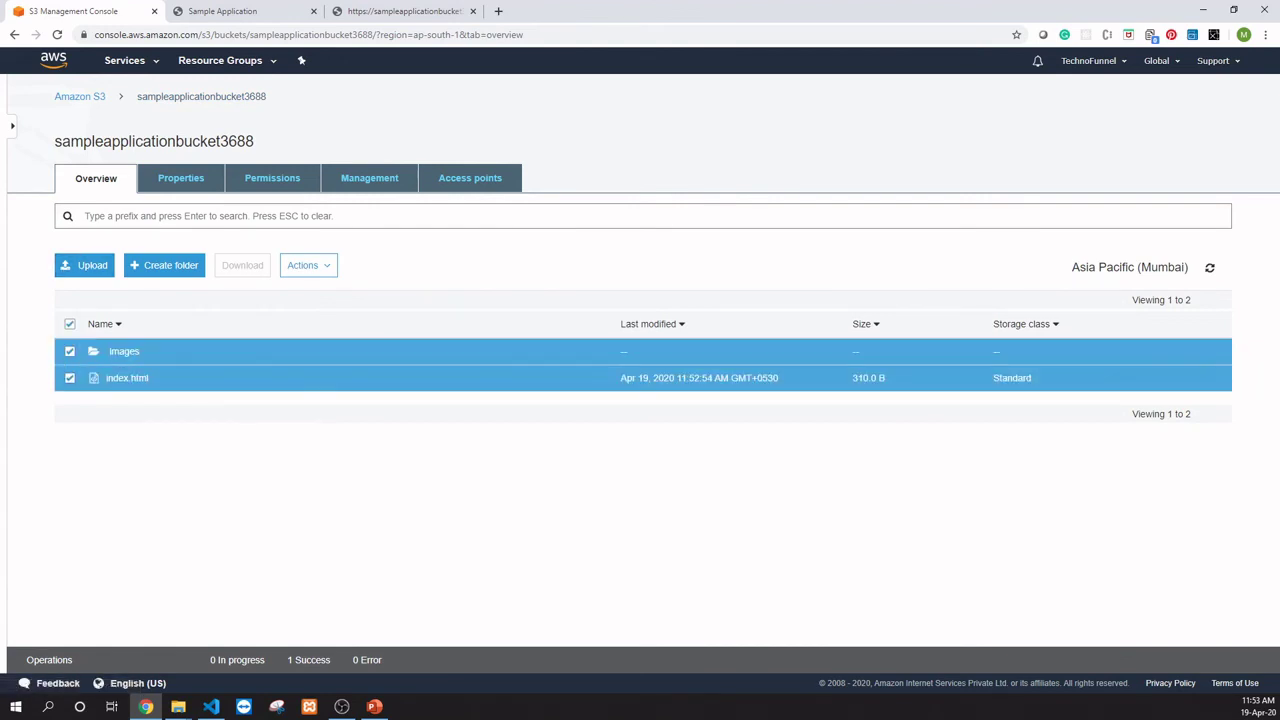
pyautogui.click(308, 265)
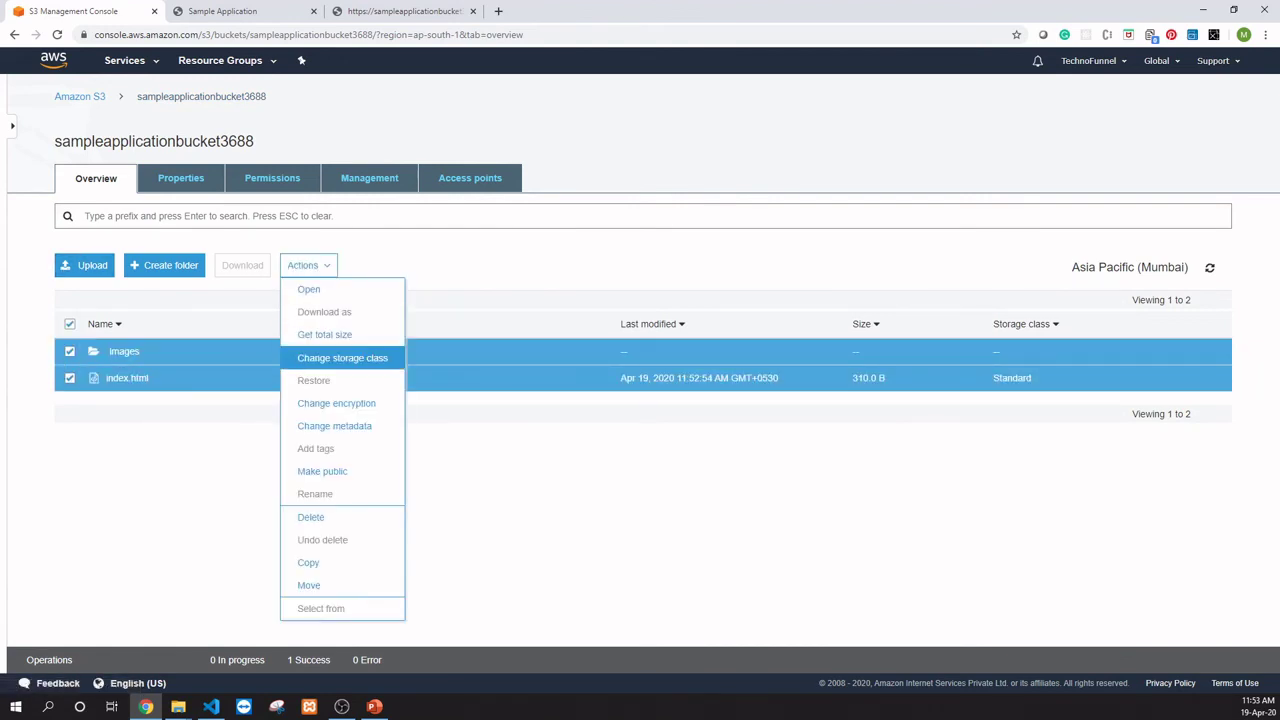
pyautogui.click(322, 471)
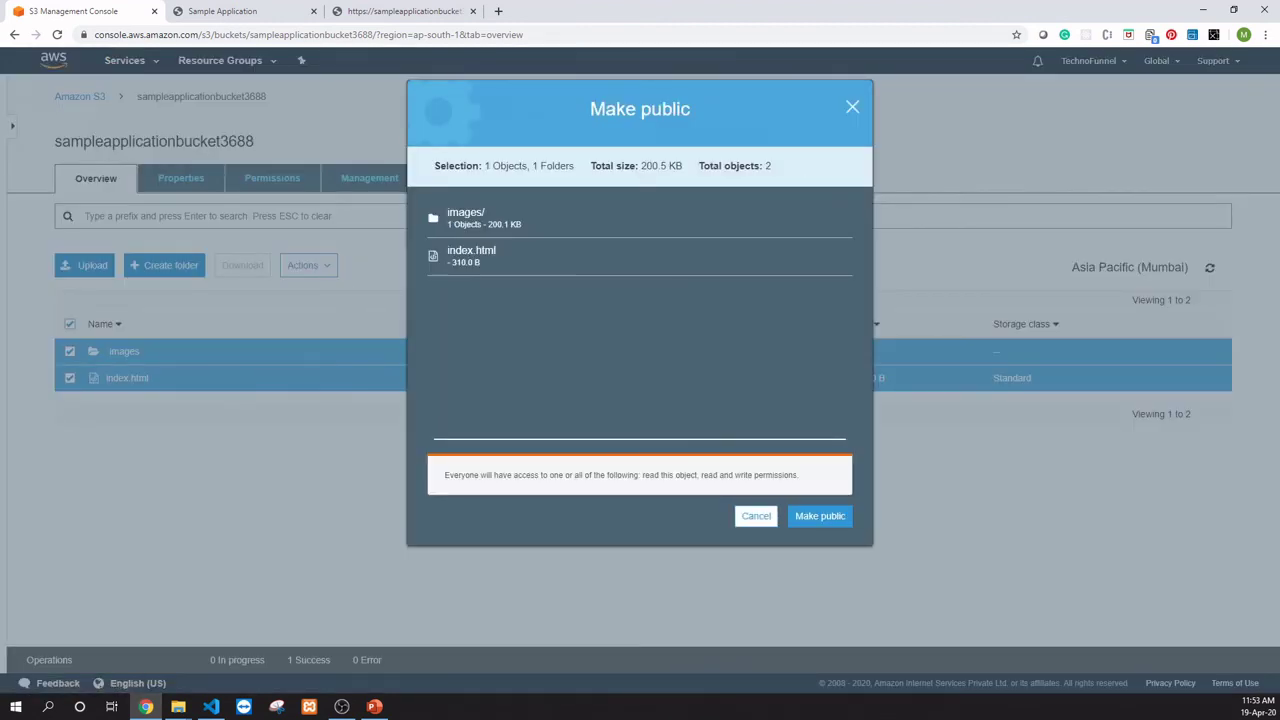
pyautogui.click(820, 516)
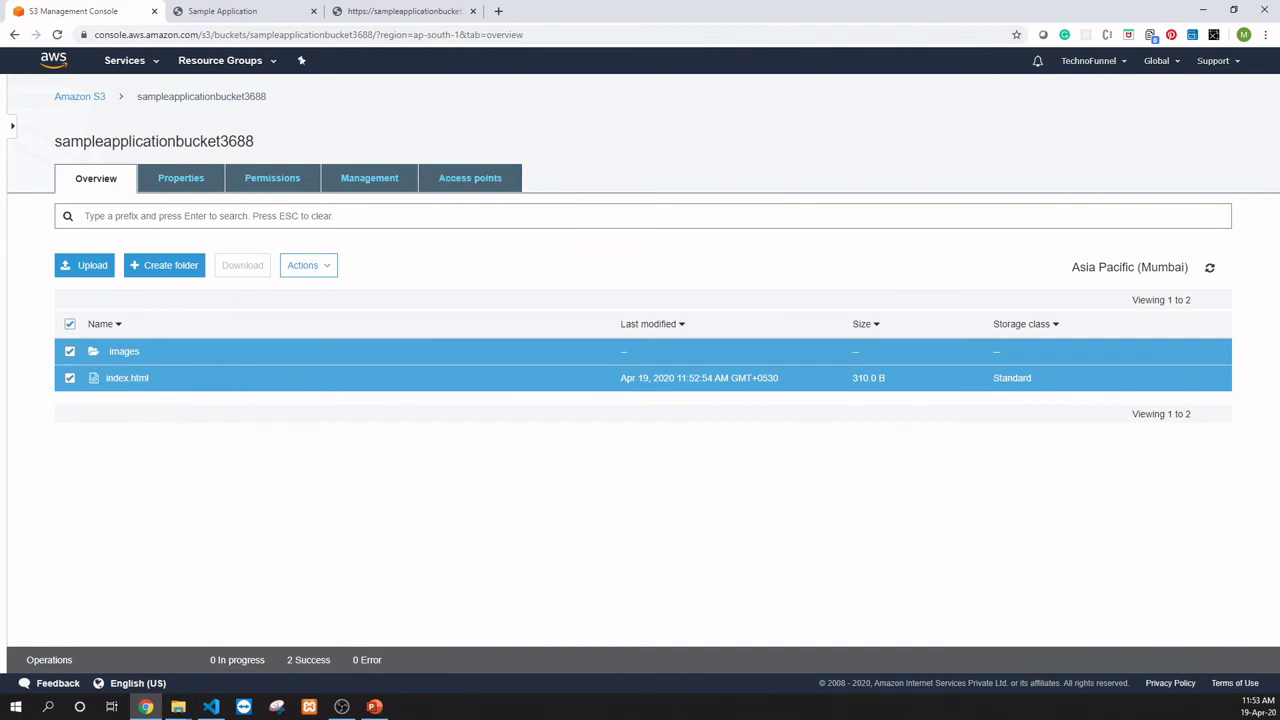
pyautogui.click(404, 11)
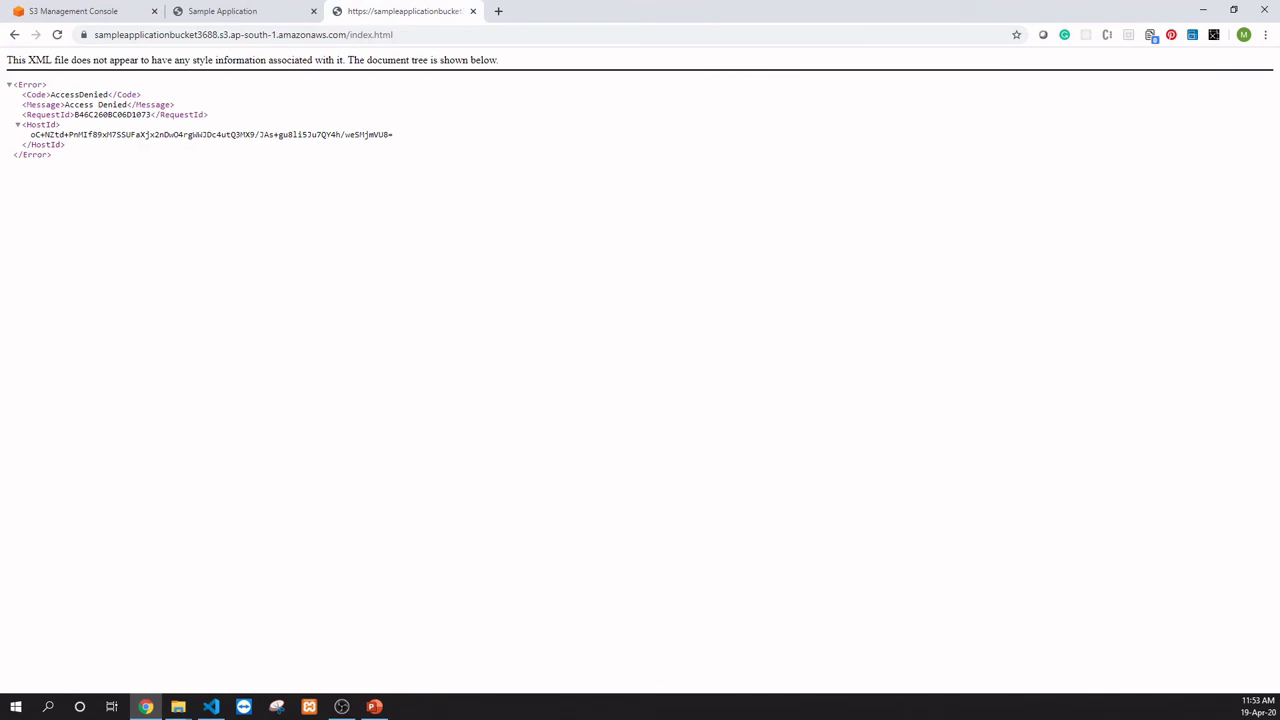
pyautogui.press('F5')
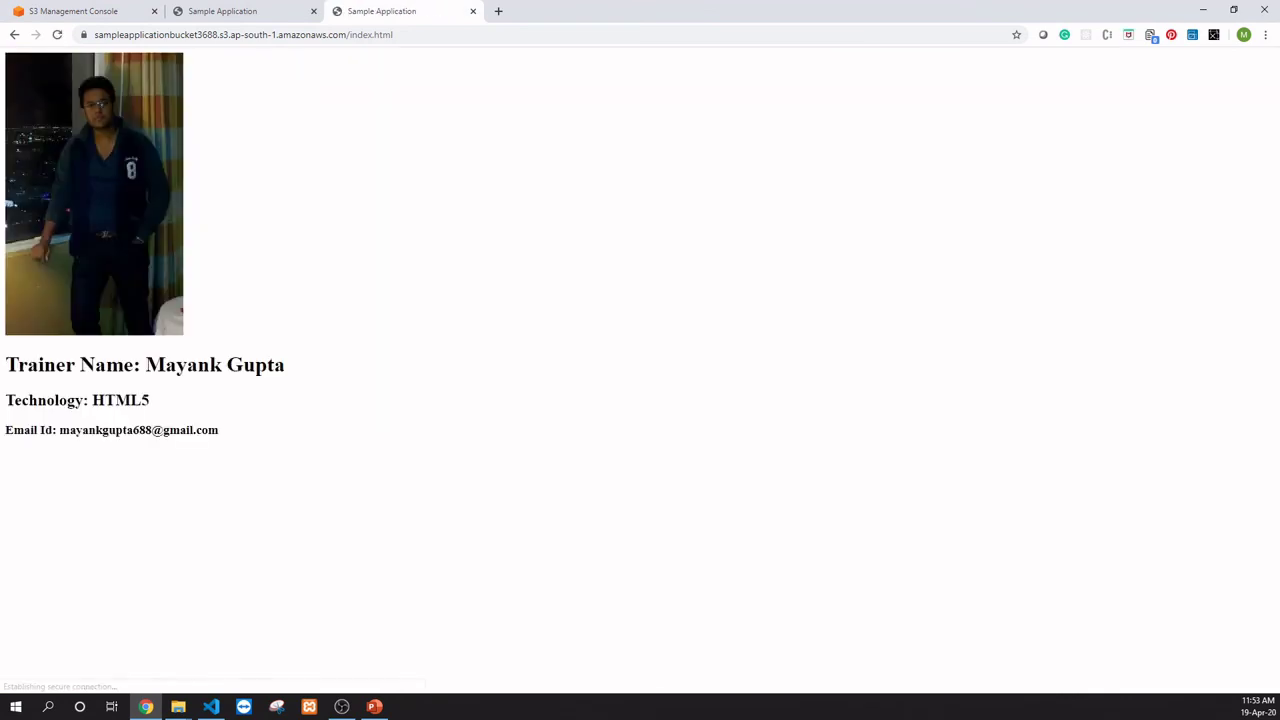